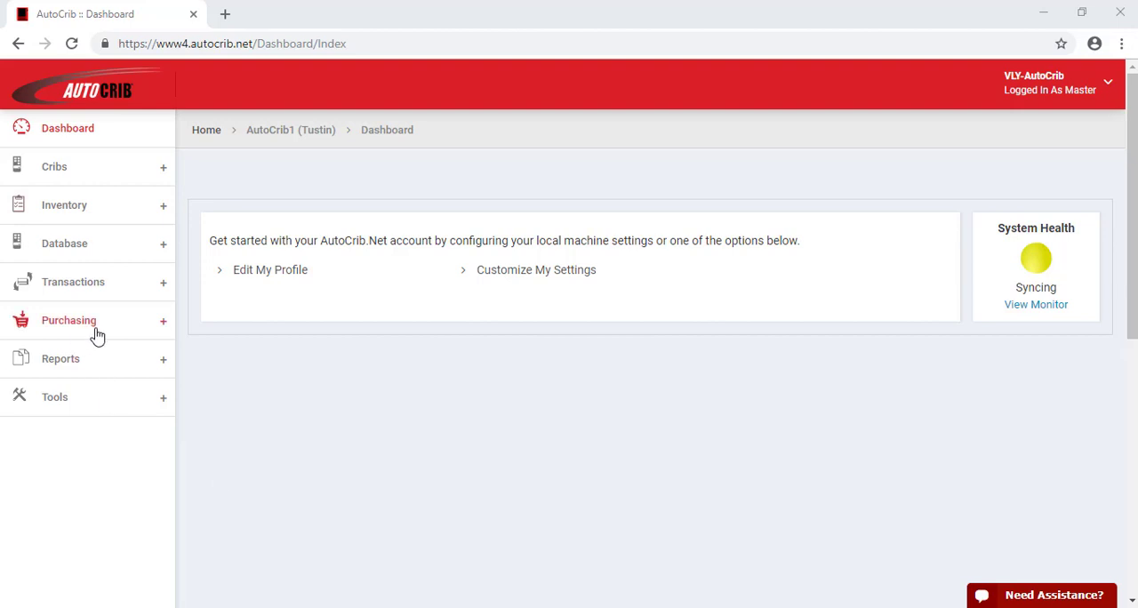
# Start a new purchase order and choose to set up the Min/Max values for the empty bins
pyautogui.click(94, 330)
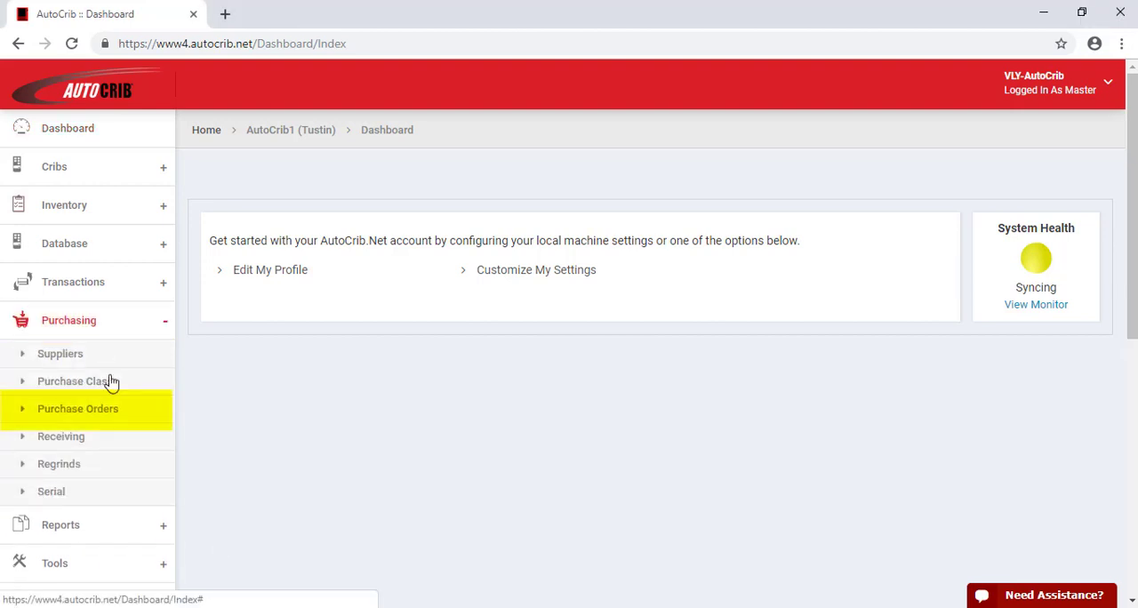
pyautogui.click(112, 416)
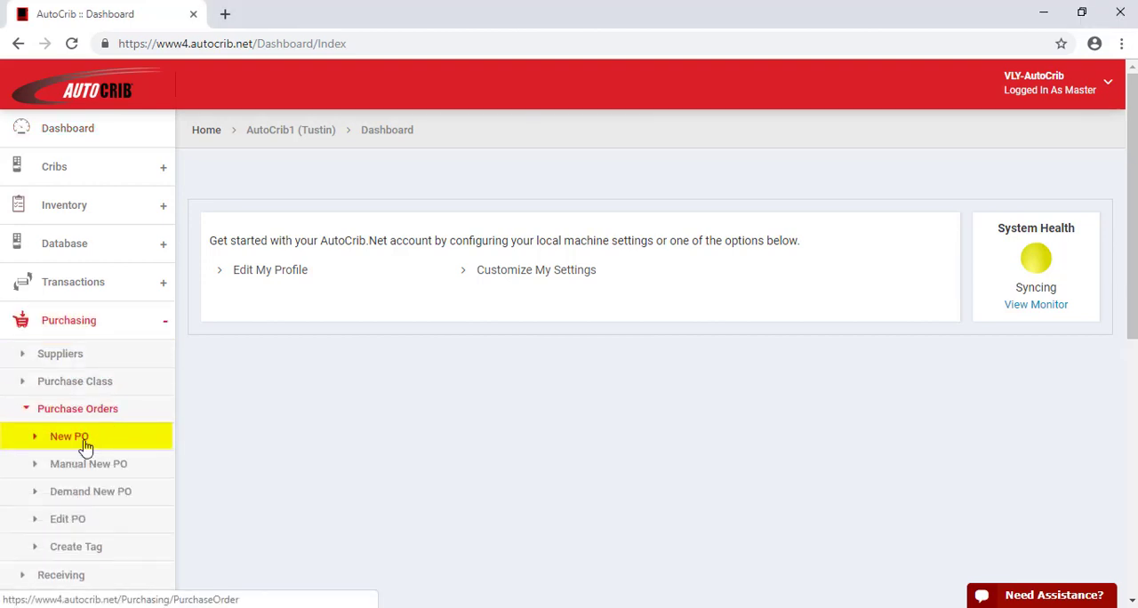
pyautogui.click(82, 435)
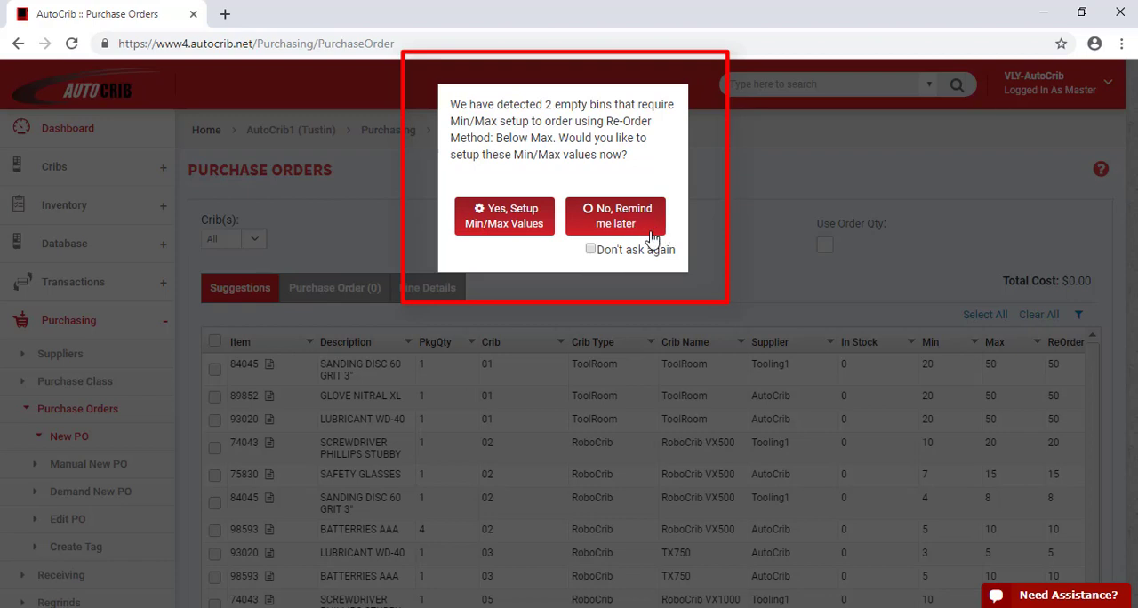
pyautogui.click(519, 230)
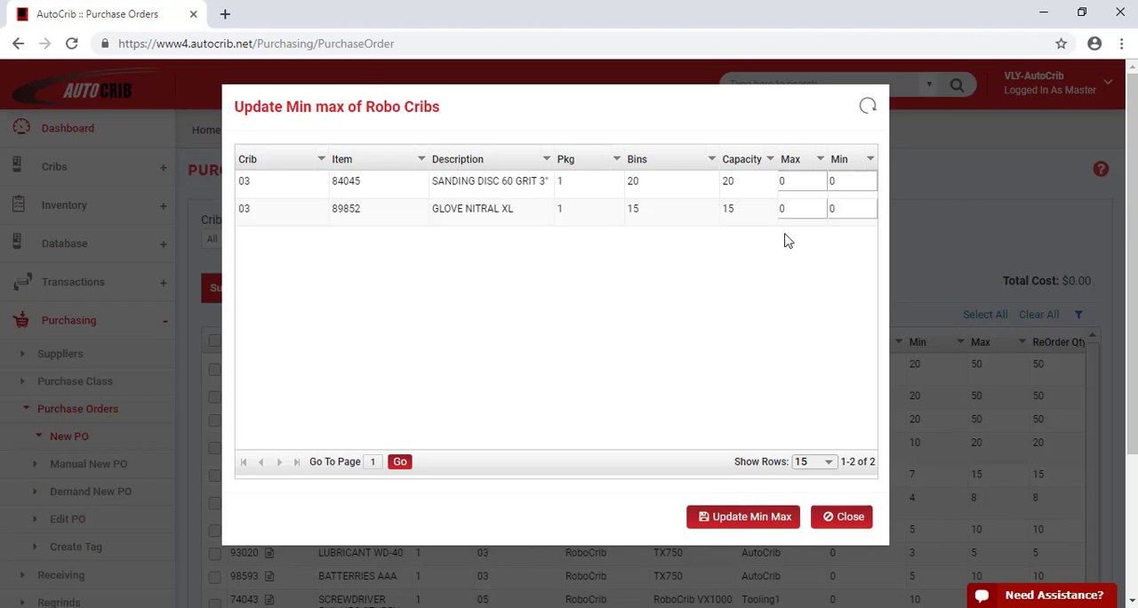
# Set the maximum to 20 and the minimum to 10 for item 84045, SANDING DISC 60 GRIT 3", in crib 03
pyautogui.click(787, 182)
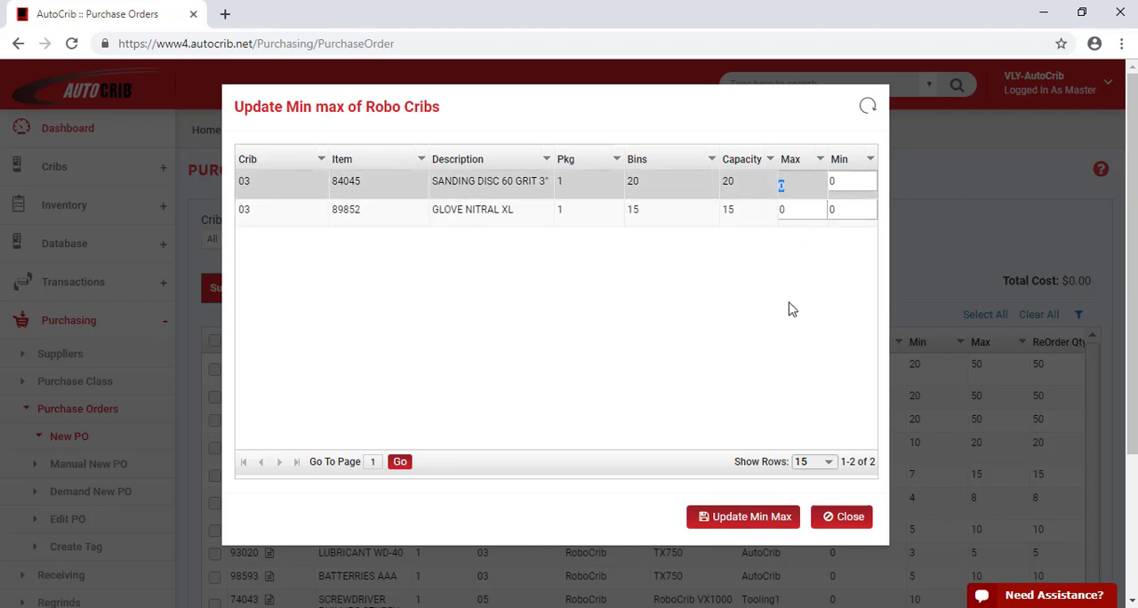
pyautogui.write('20')
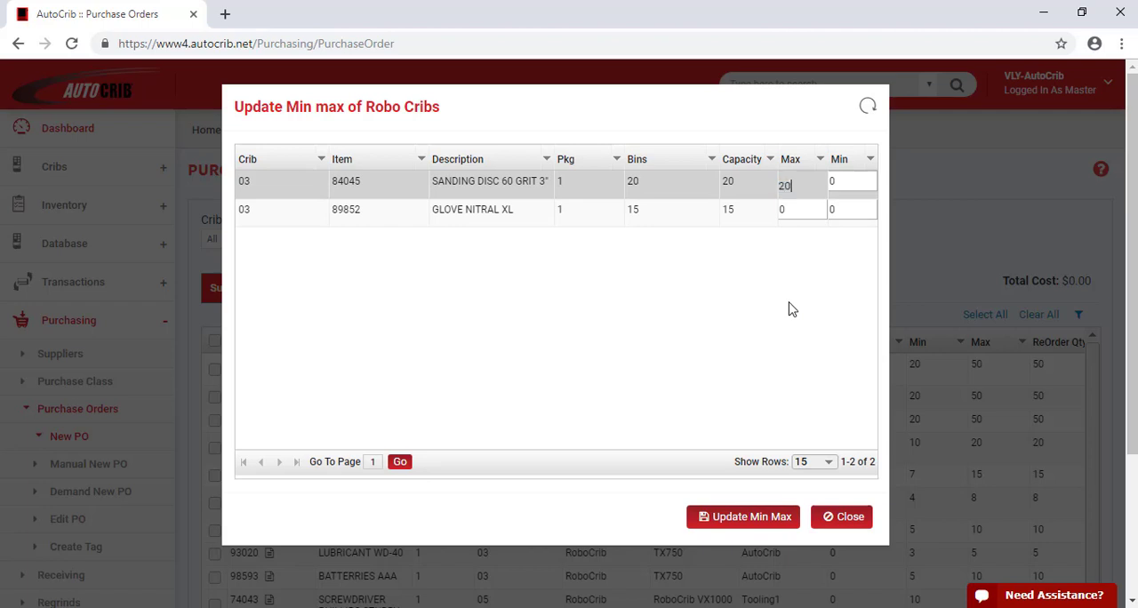
pyautogui.click(846, 180)
pyautogui.write('10')
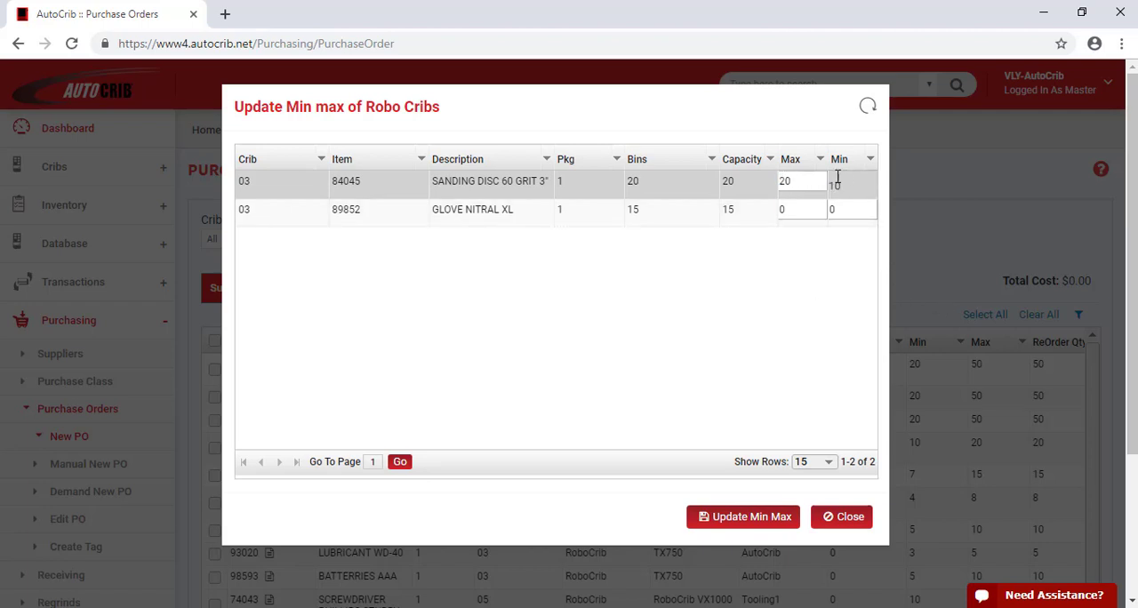
# Set the maximum to 15 and the minimum to 7 for item 89852, GLOVE NITRAL XL, and update the Min/Max values
pyautogui.click(809, 204)
pyautogui.write('15')
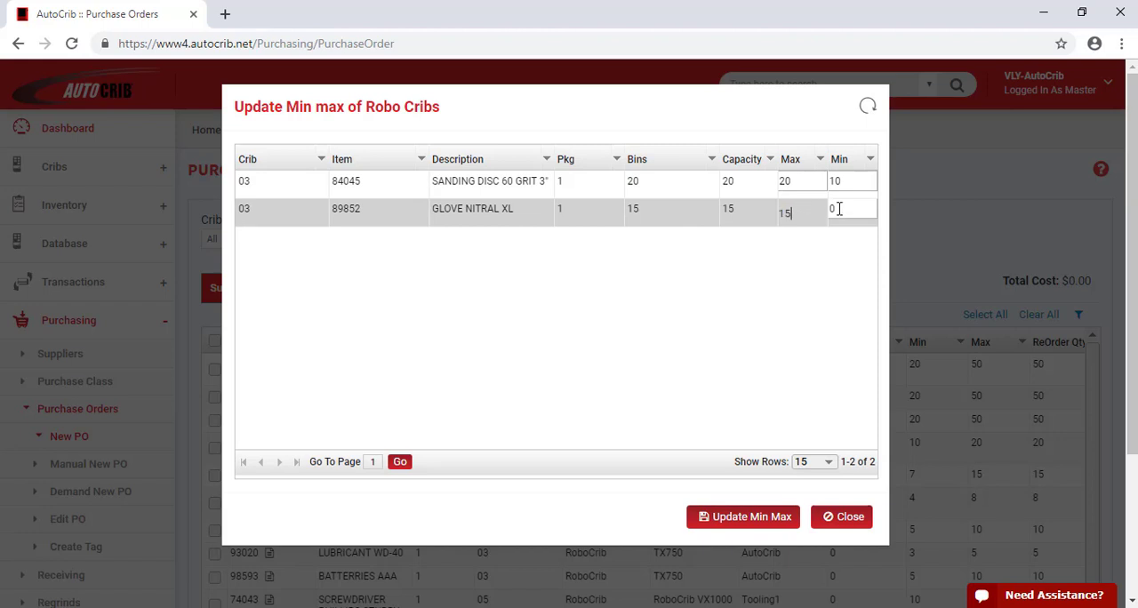
pyautogui.click(839, 208)
pyautogui.write('7')
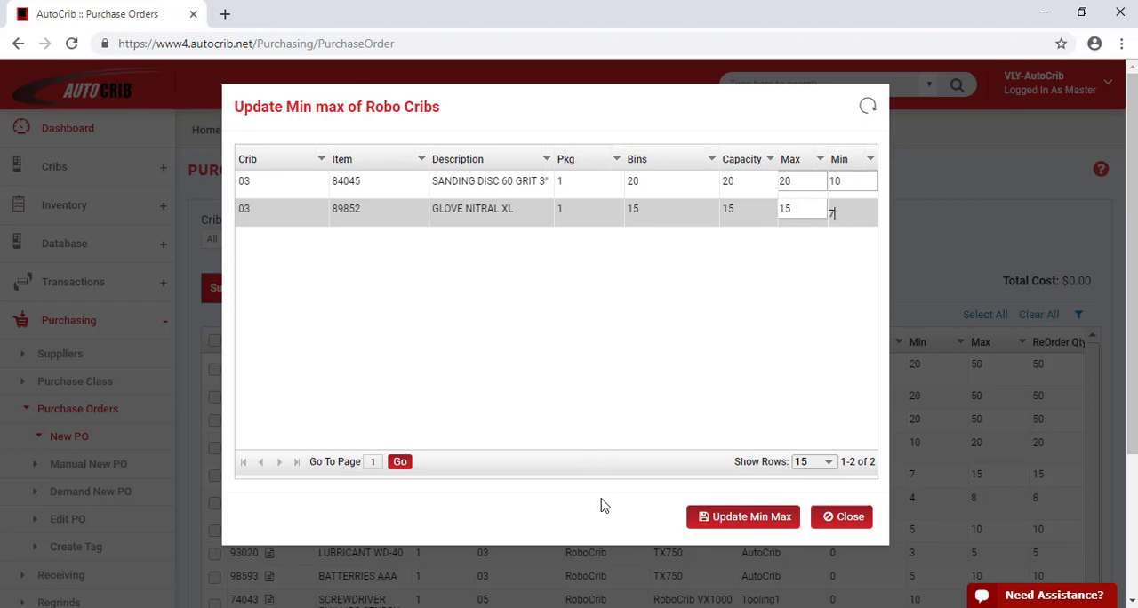
pyautogui.click(750, 517)
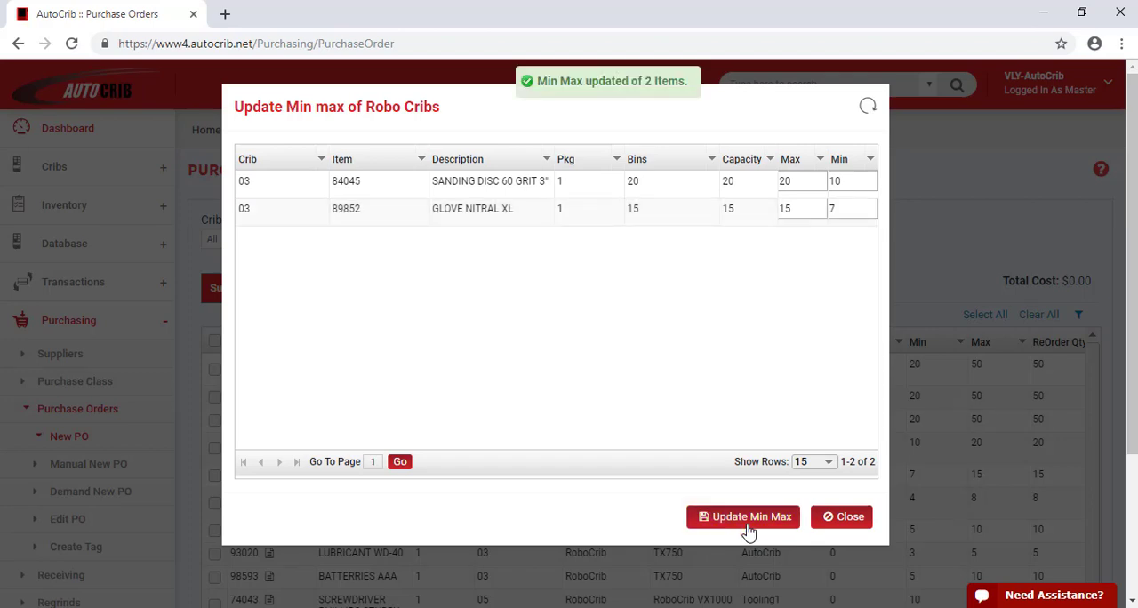
pyautogui.click(845, 517)
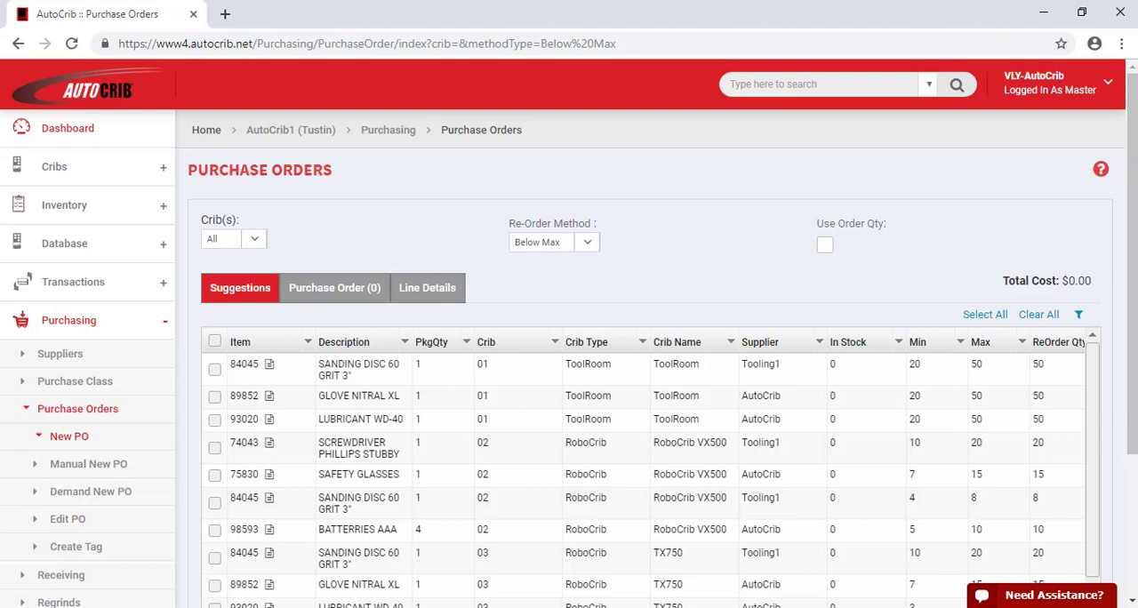
# Review the crib filter choices and keep Below Max as the re-order method
pyautogui.click(257, 242)
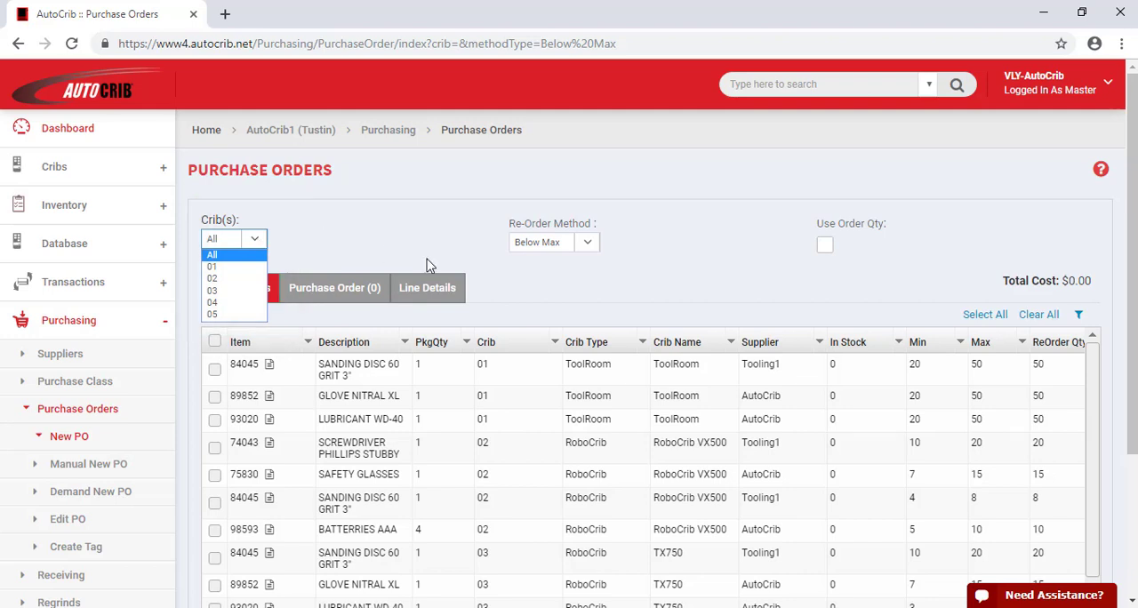
pyautogui.click(589, 245)
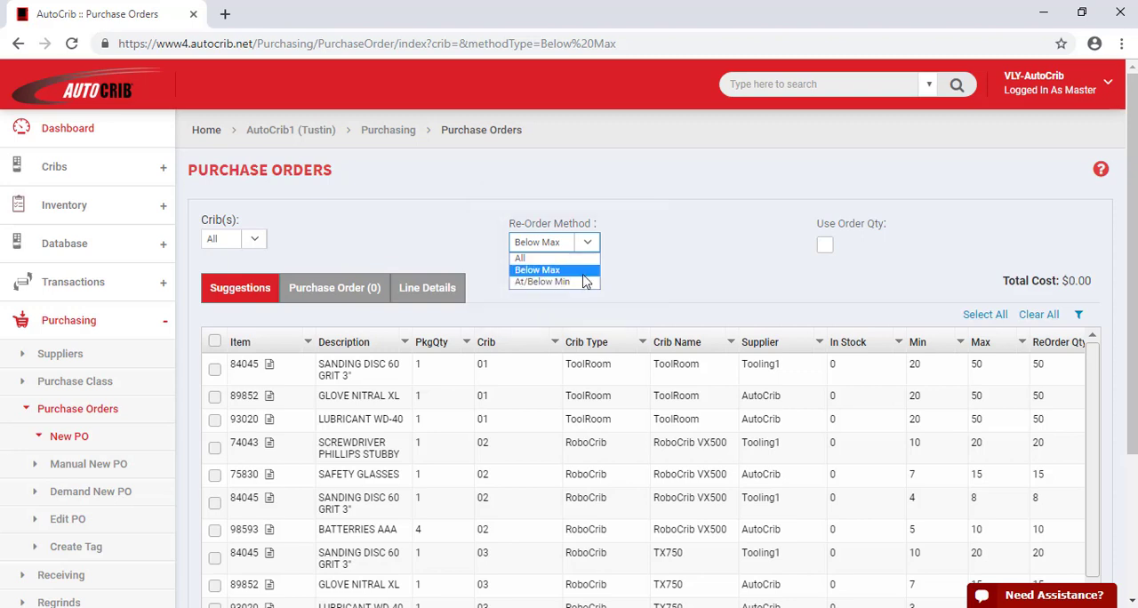
pyautogui.click(583, 271)
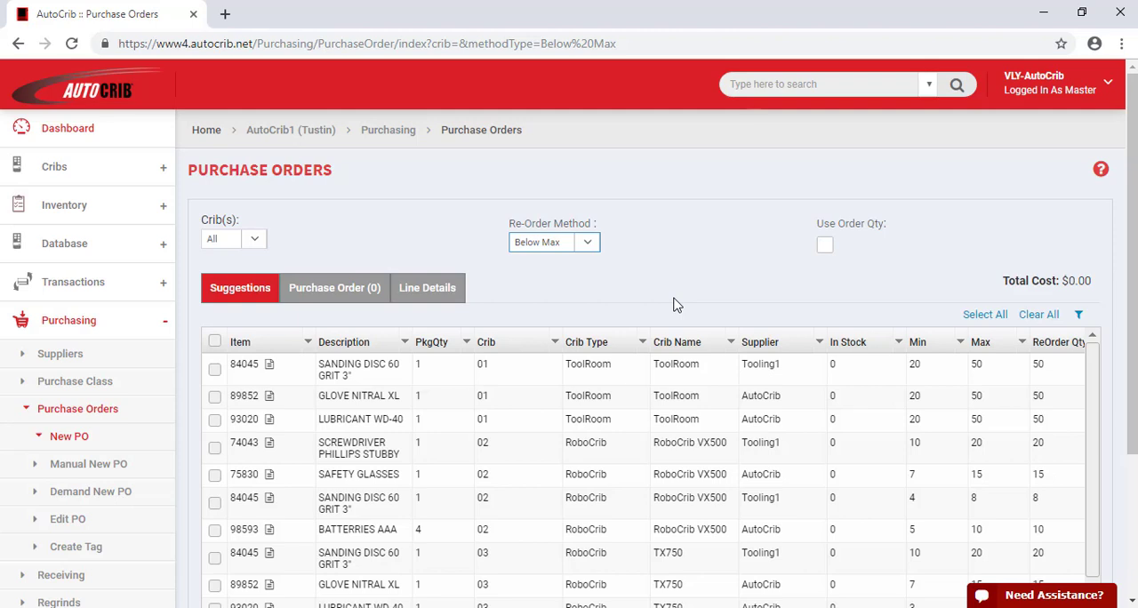
# Sort the suggested items in descending order by Item and by Description, and clear the sorting
pyautogui.click(266, 345)
pyautogui.click(266, 345)
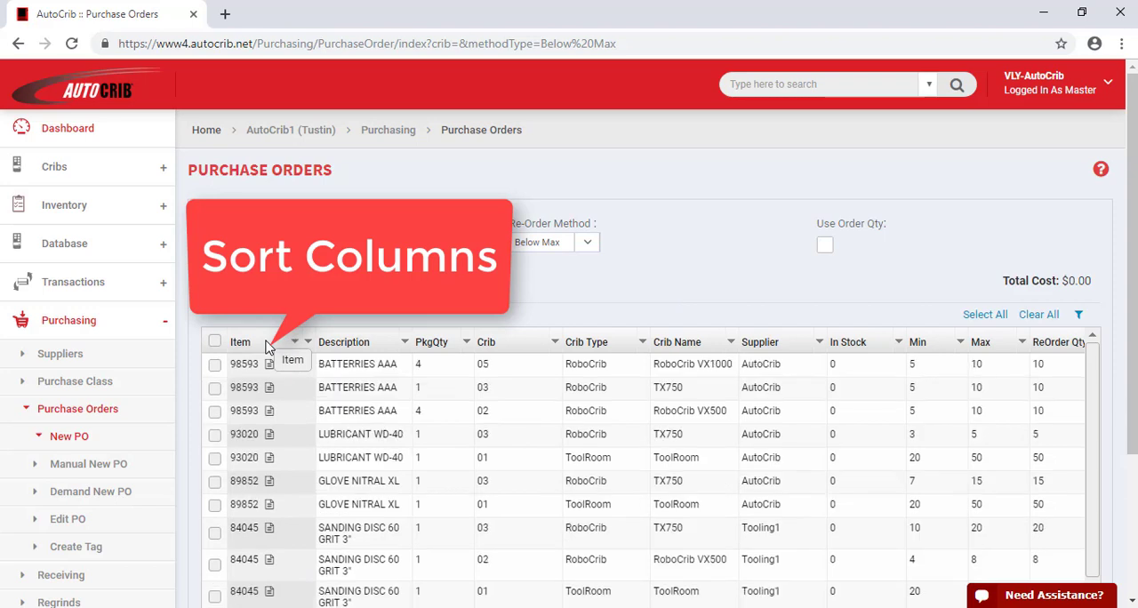
pyautogui.click(360, 345)
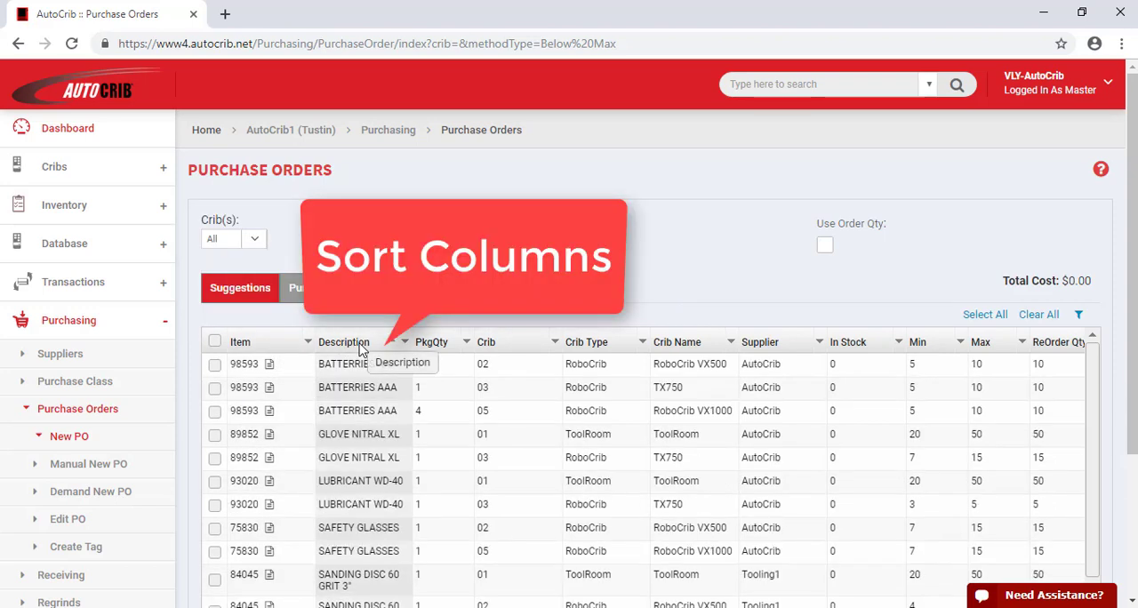
pyautogui.click(360, 345)
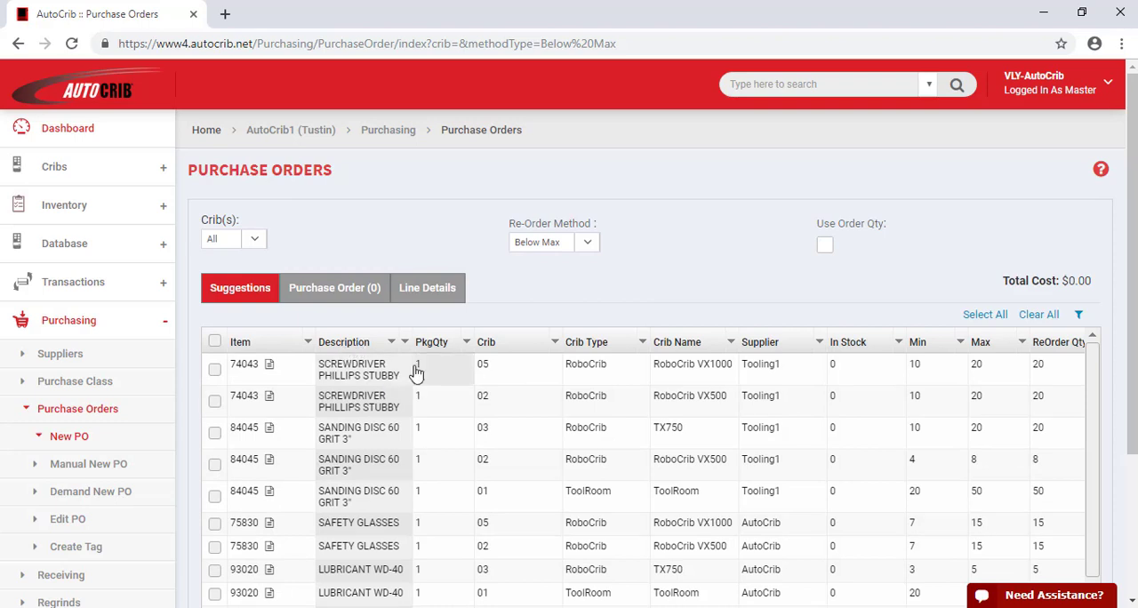
pyautogui.click(394, 350)
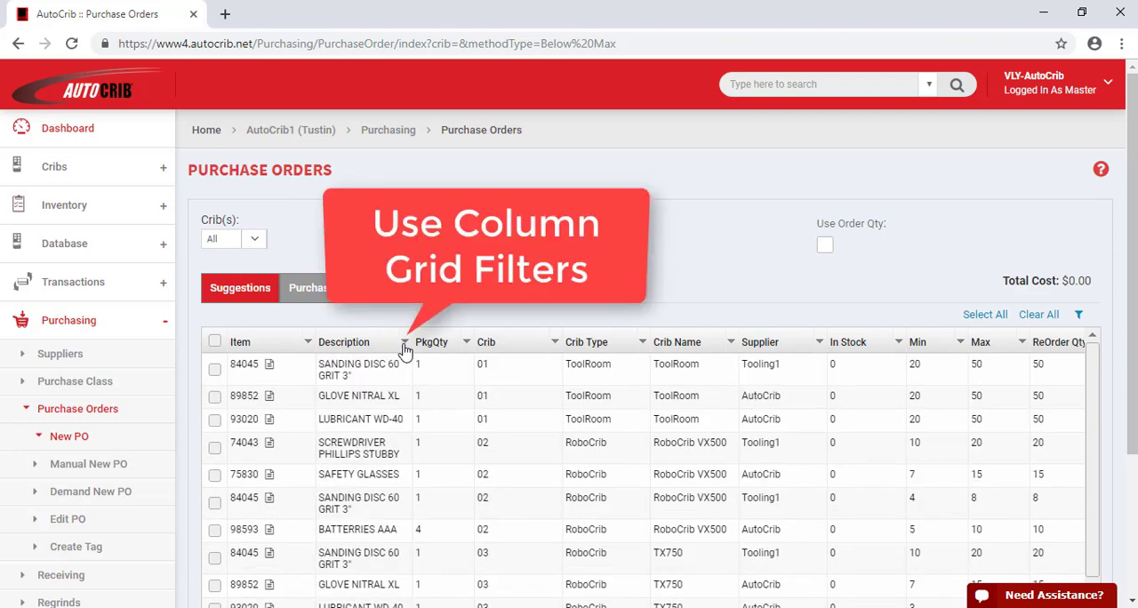
# Filter the suggestions to descriptions containing "glove", and clear the filter again
pyautogui.click(404, 343)
pyautogui.click(453, 404)
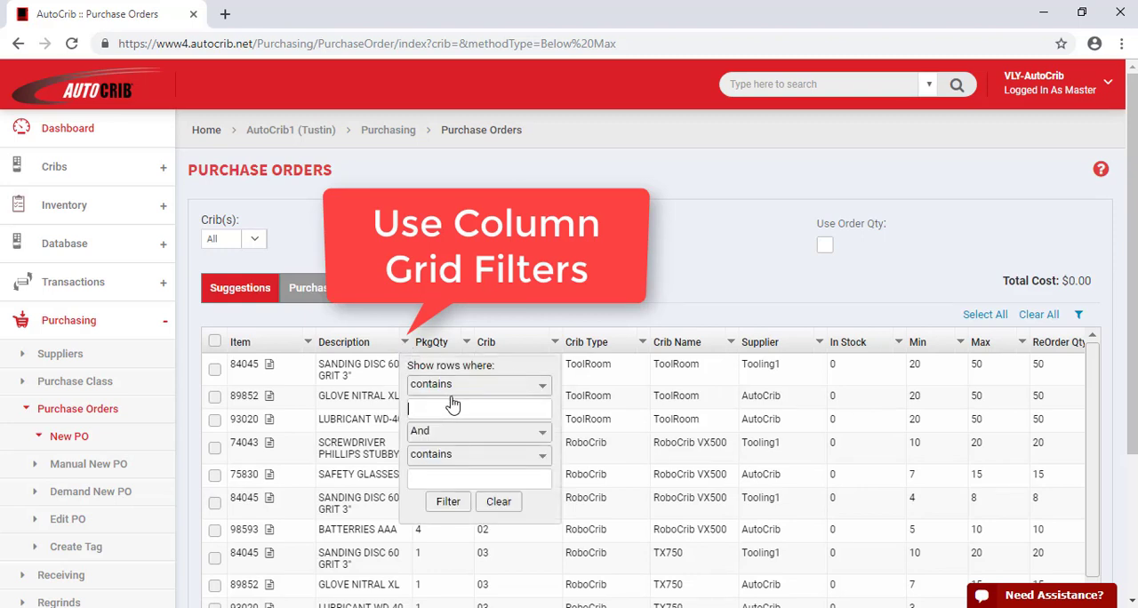
pyautogui.write('glove')
pyautogui.click(448, 502)
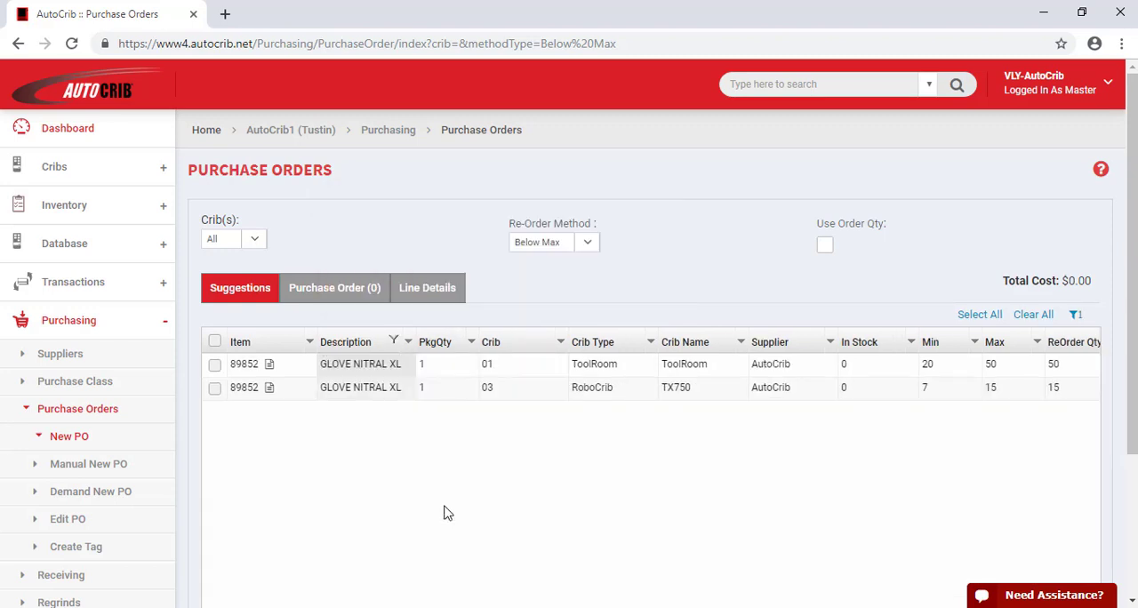
pyautogui.click(1074, 315)
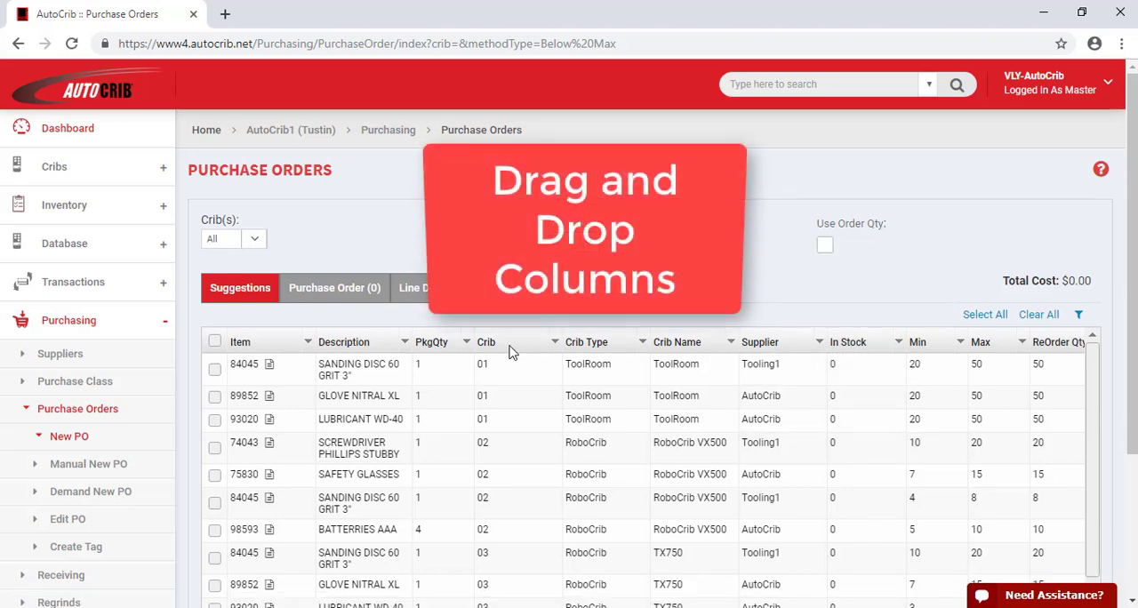
# Move the Description 2 column directly after Description and narrow the Crib column in the suggestions grid
pyautogui.scroll(-3, 724, 481)
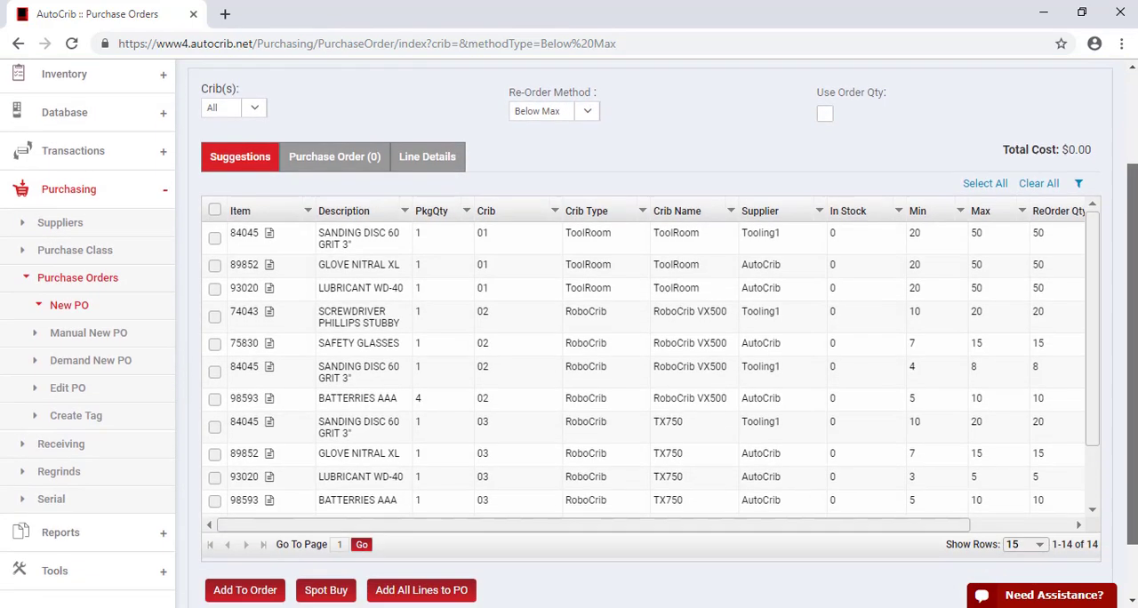
pyautogui.moveTo(721, 455); pyautogui.dragTo(940, 456)
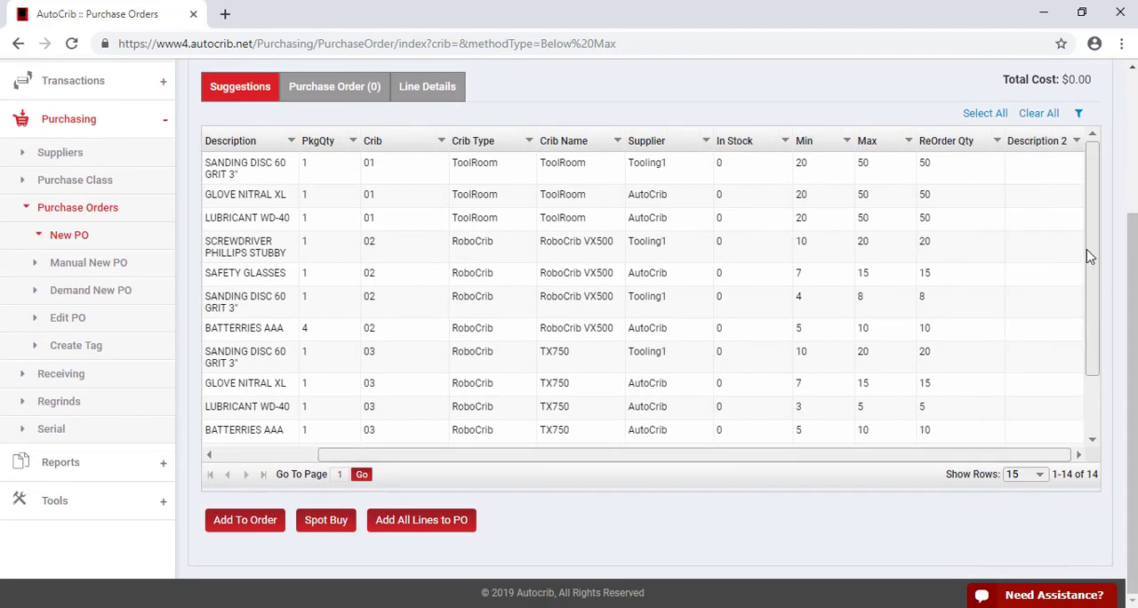
pyautogui.moveTo(1045, 142); pyautogui.dragTo(313, 149)
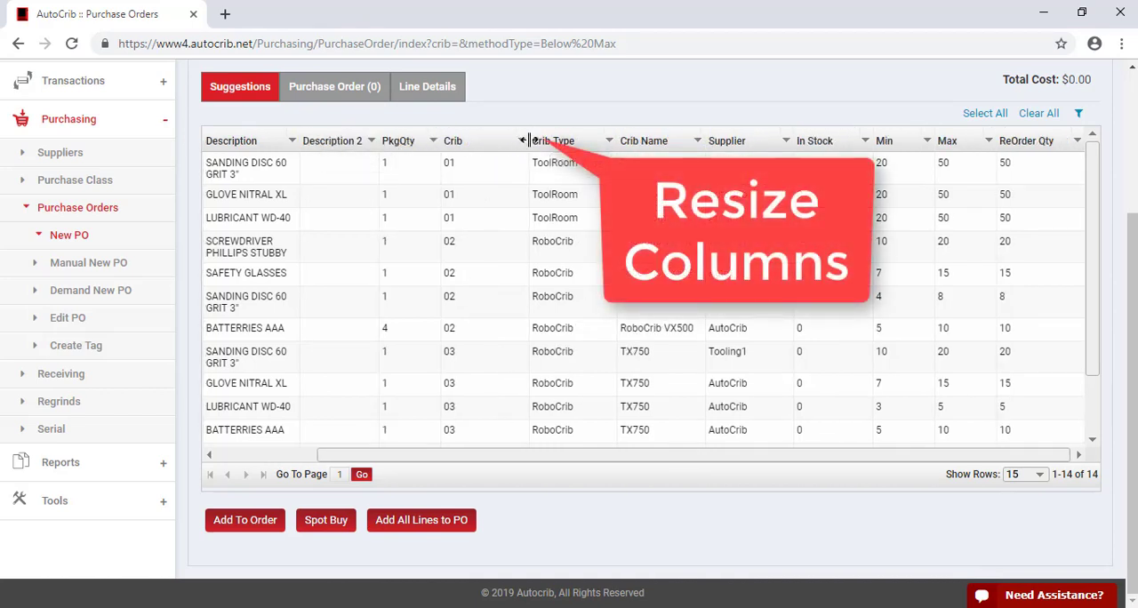
pyautogui.moveTo(528, 140); pyautogui.dragTo(485, 140)
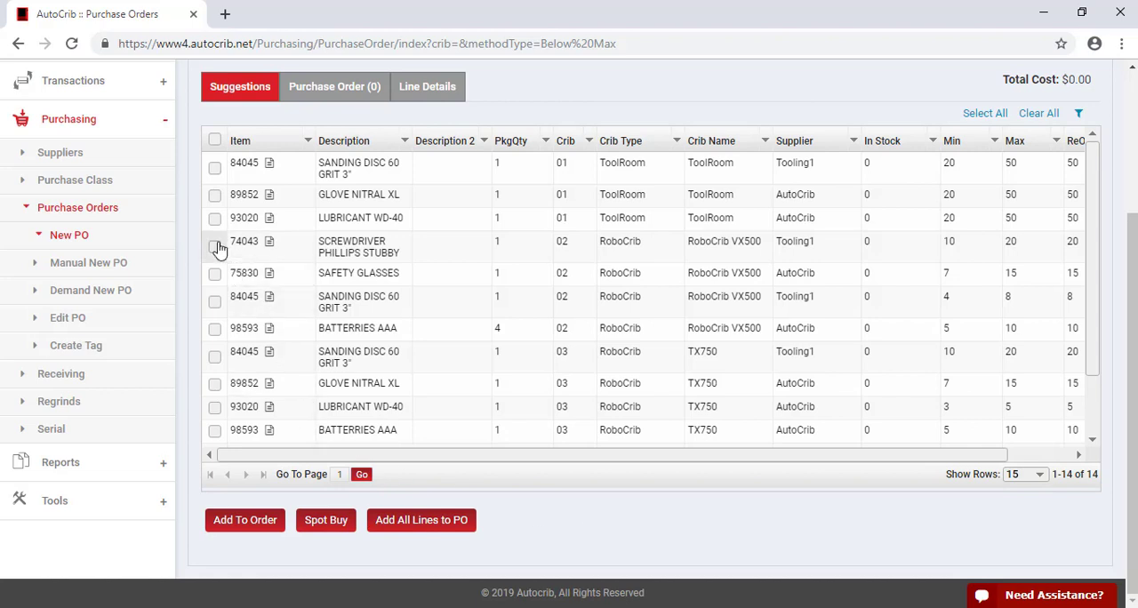
# Add all suggested lines to the purchase order and open the order for review
pyautogui.click(236, 530)
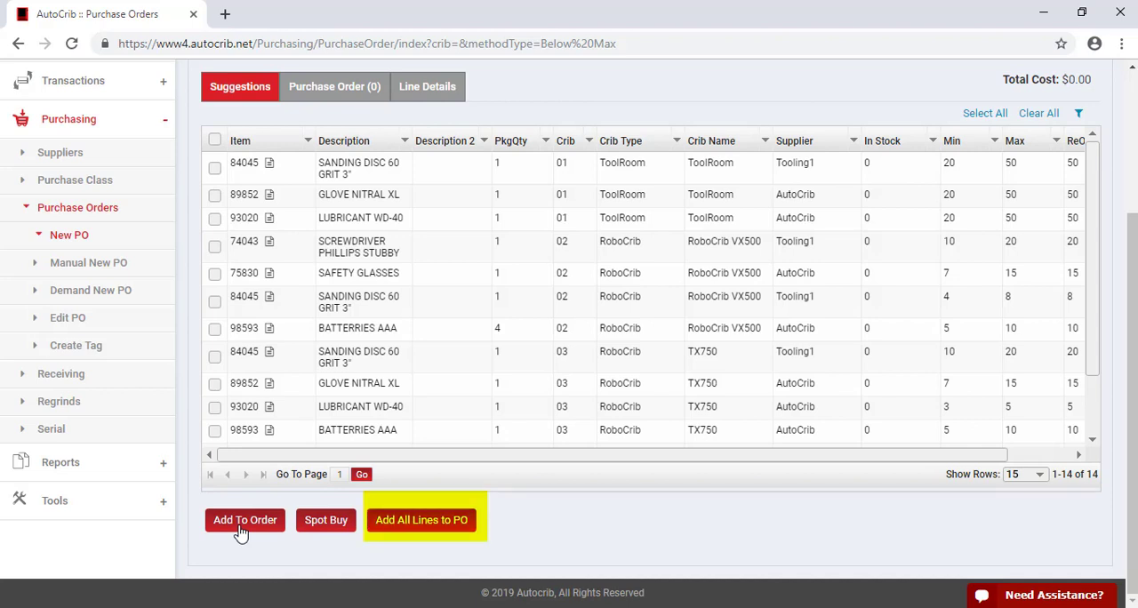
pyautogui.click(426, 530)
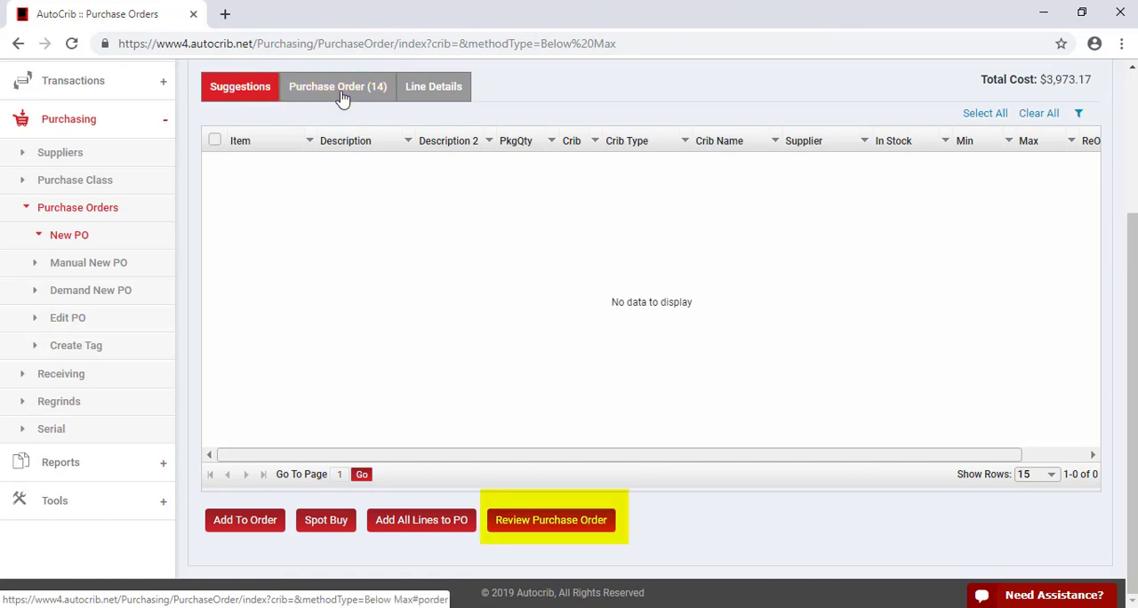
pyautogui.click(559, 533)
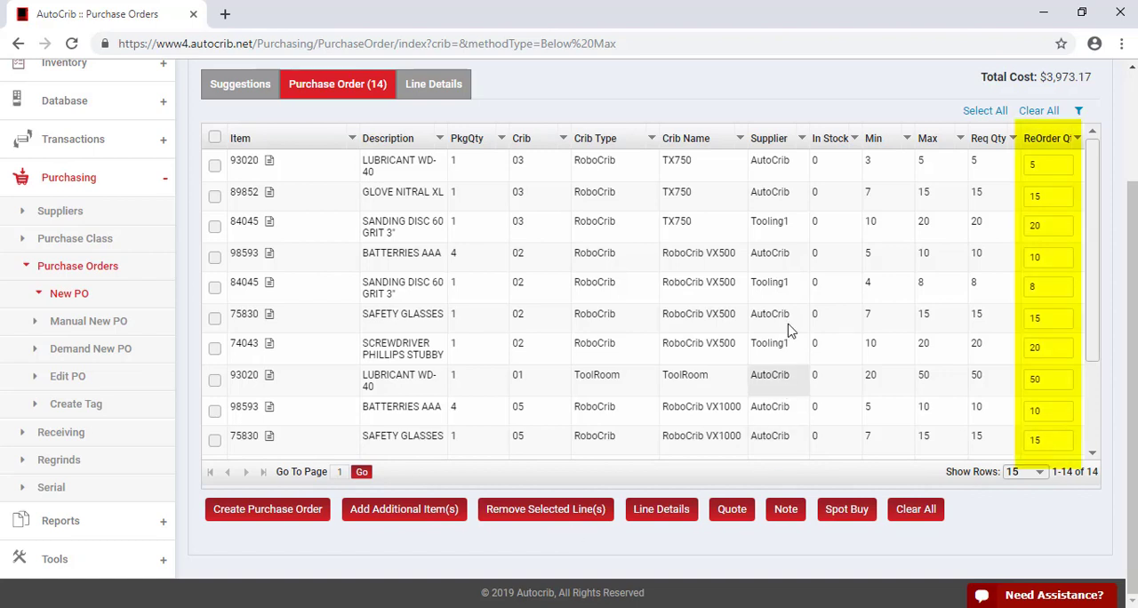
# Set the crib 03 reorder quantities to 10 for item 89852 and 5 for item 84045, and select the crib 05 BATTERRIES AAA line
pyautogui.doubleClick(1045, 168)
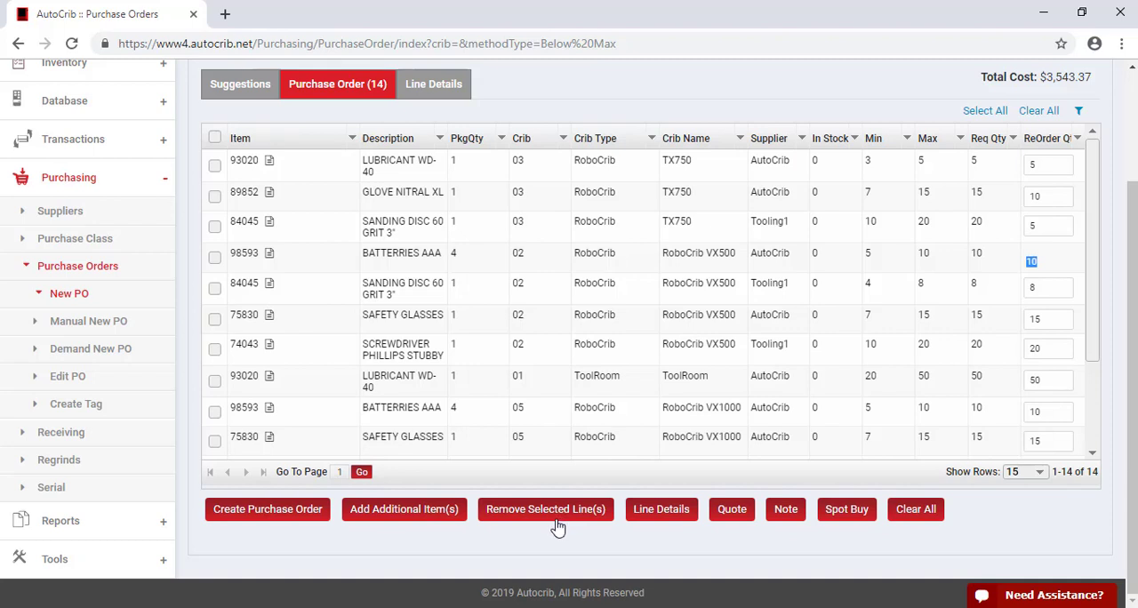
pyautogui.click(215, 413)
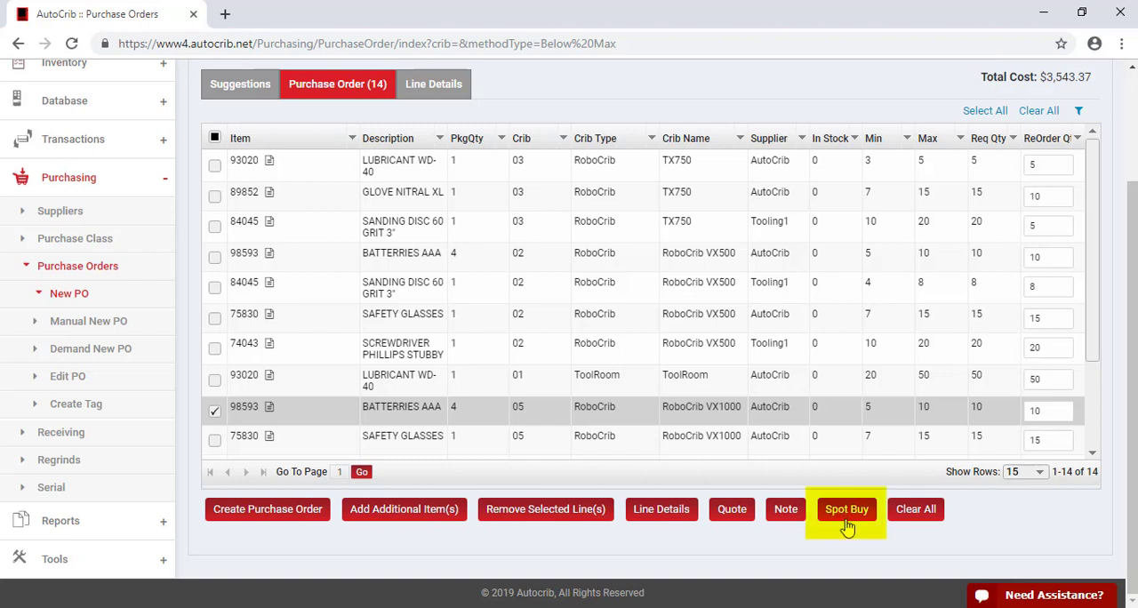
pyautogui.click(919, 521)
# Open the line details of the crib 01 SANDING DISC 60 GRIT 3" order line
pyautogui.moveTo(1092, 336); pyautogui.dragTo(1096, 423)
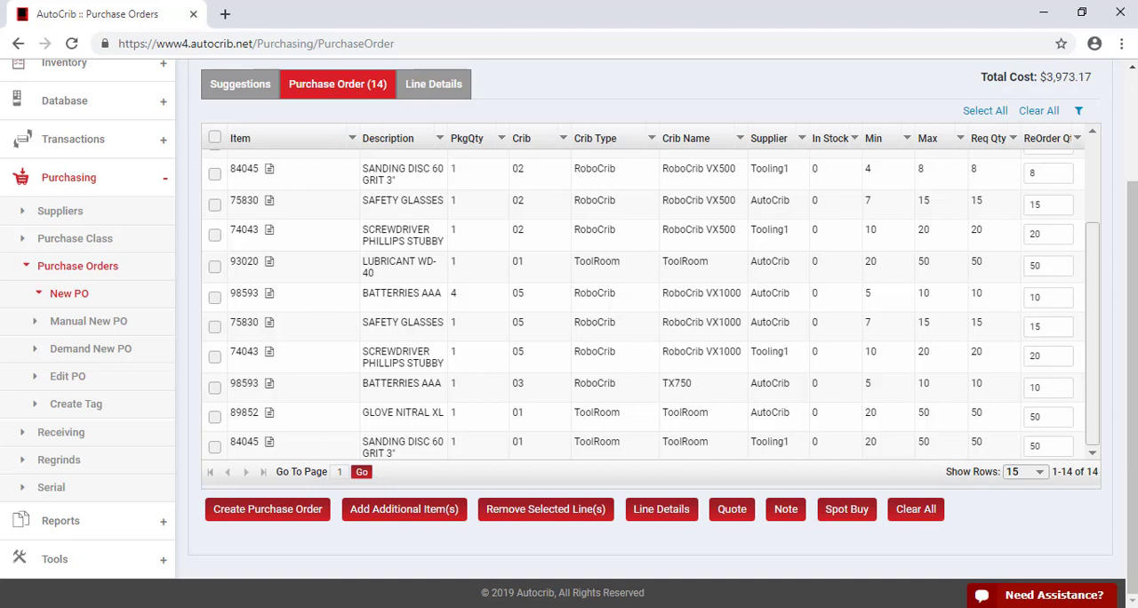
pyautogui.click(214, 447)
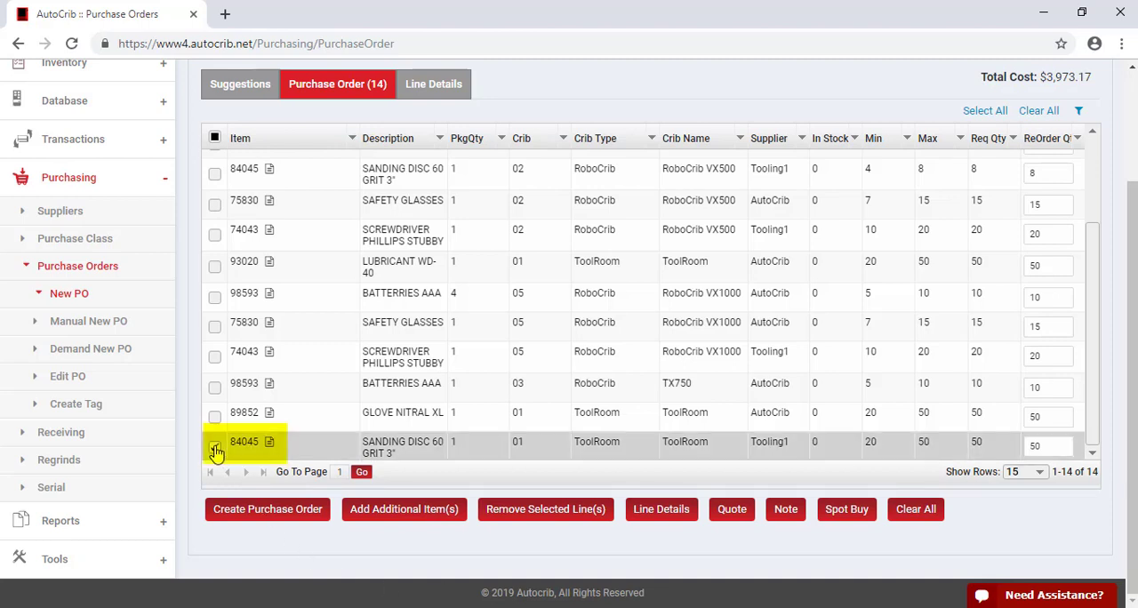
pyautogui.click(662, 523)
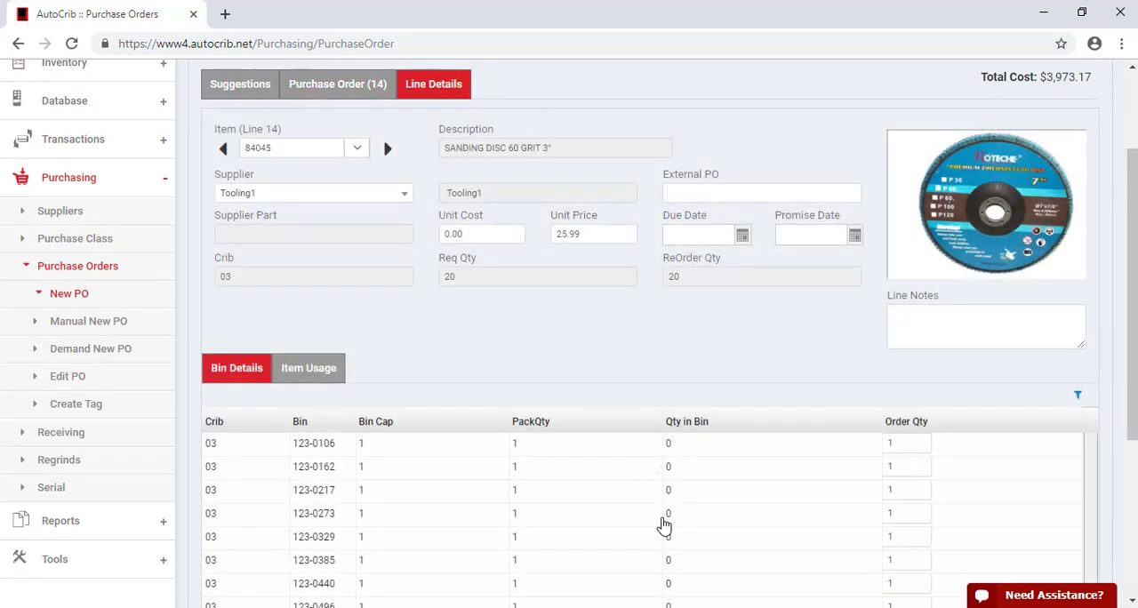
# Look through the supplier choices for the line without changing Tooling1, and activate the External PO field
pyautogui.click(402, 194)
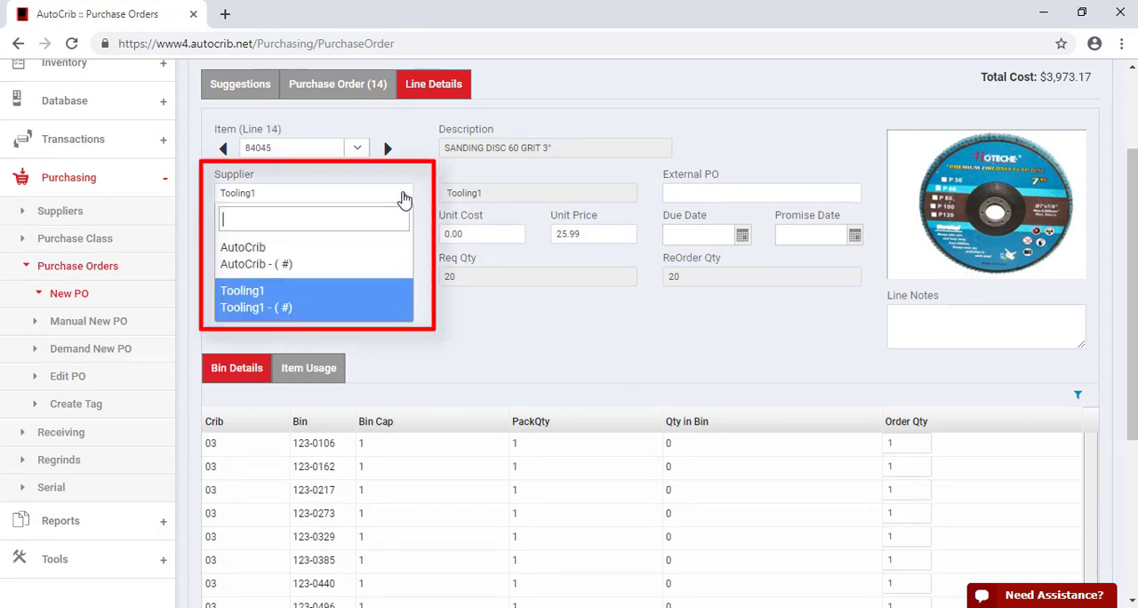
pyautogui.click(402, 194)
pyautogui.click(687, 194)
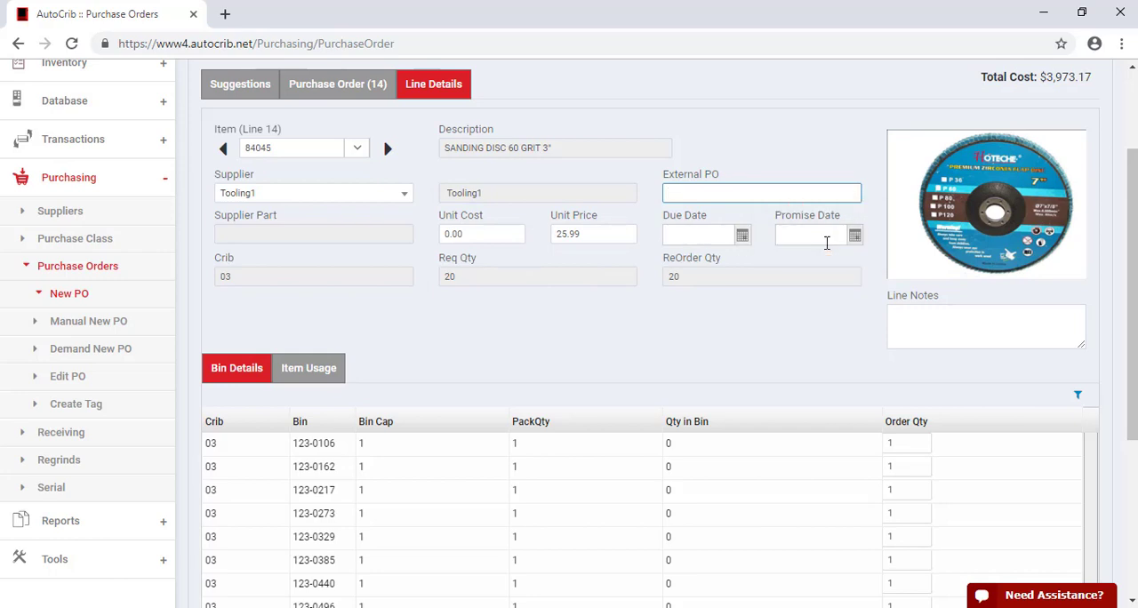
# Set the order quantity of bin 123-0162 to 0 for the SANDING DISC 60 GRIT 3" line
pyautogui.click(916, 323)
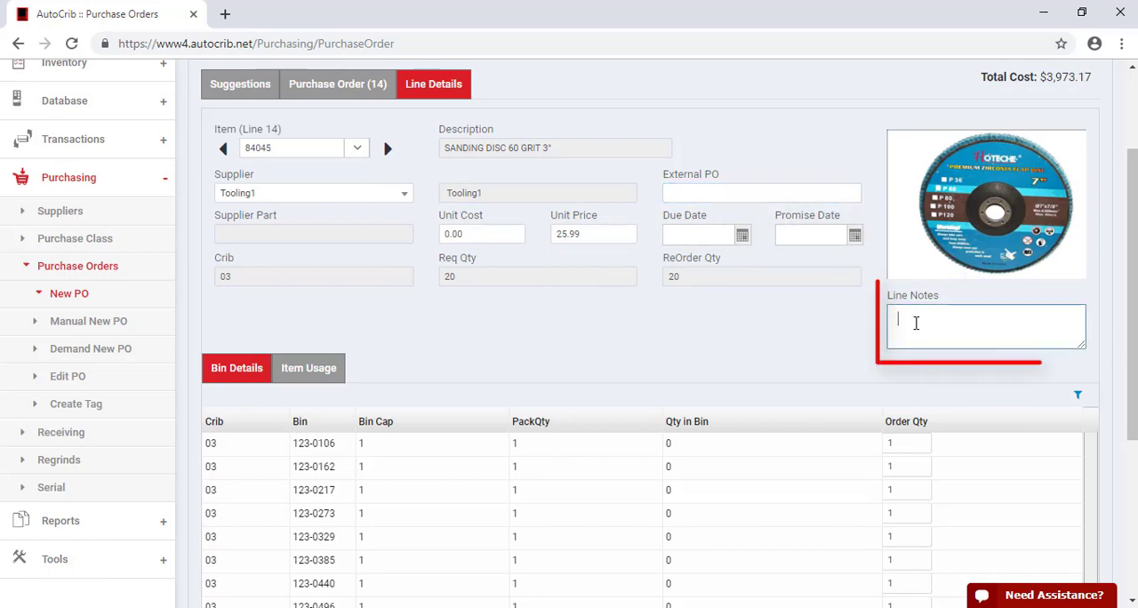
pyautogui.scroll(-1, 669, 402)
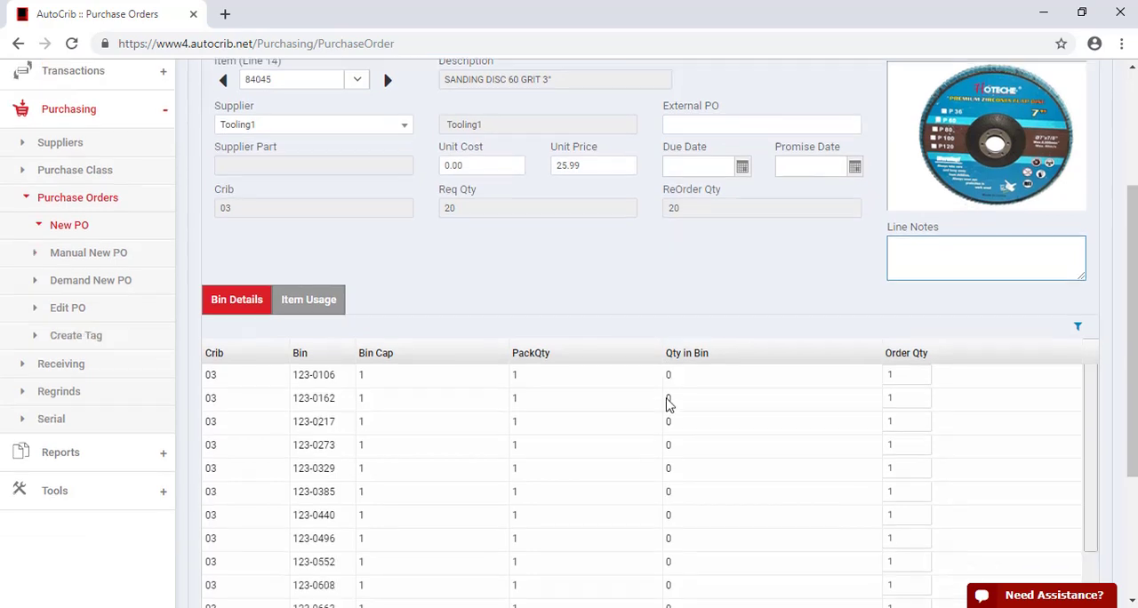
pyautogui.scroll(-2, 668, 402)
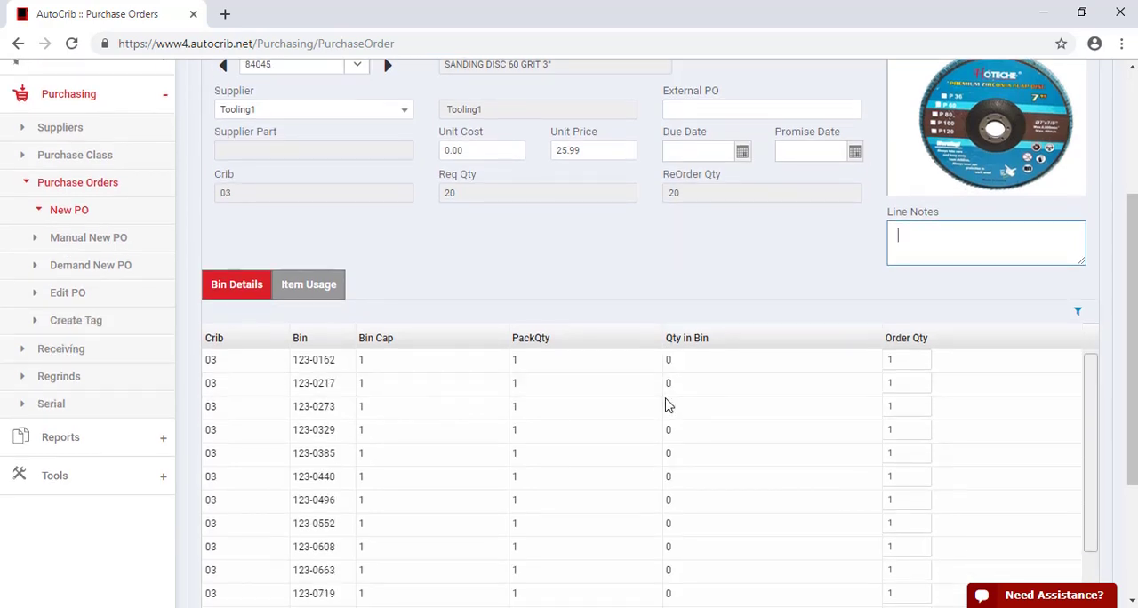
pyautogui.click(905, 361)
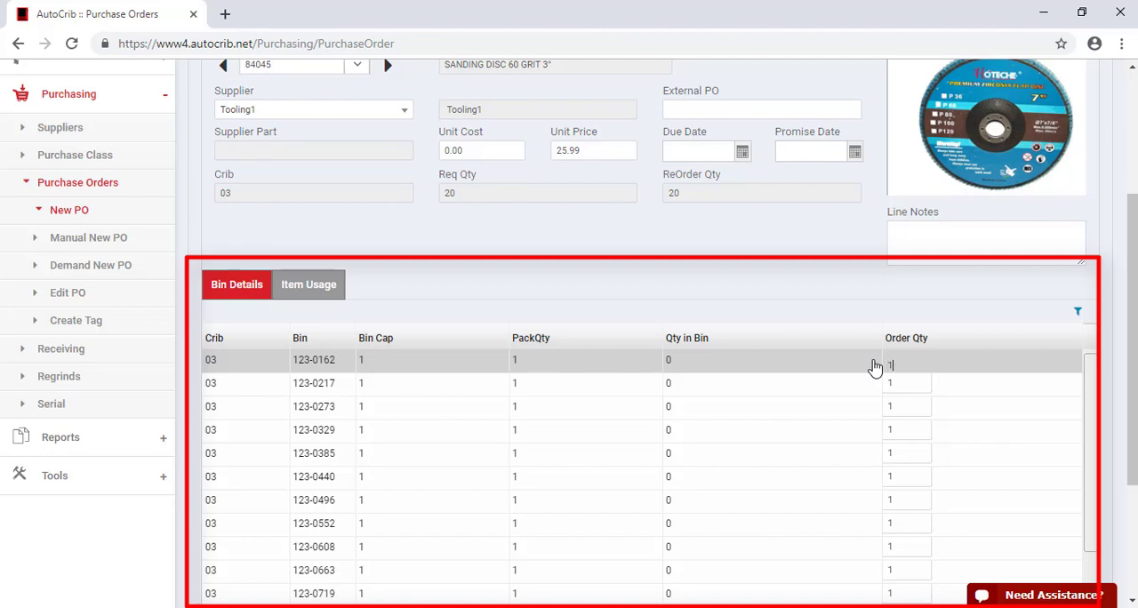
pyautogui.press('BackSpace')
pyautogui.write('0')
pyautogui.click(912, 384)
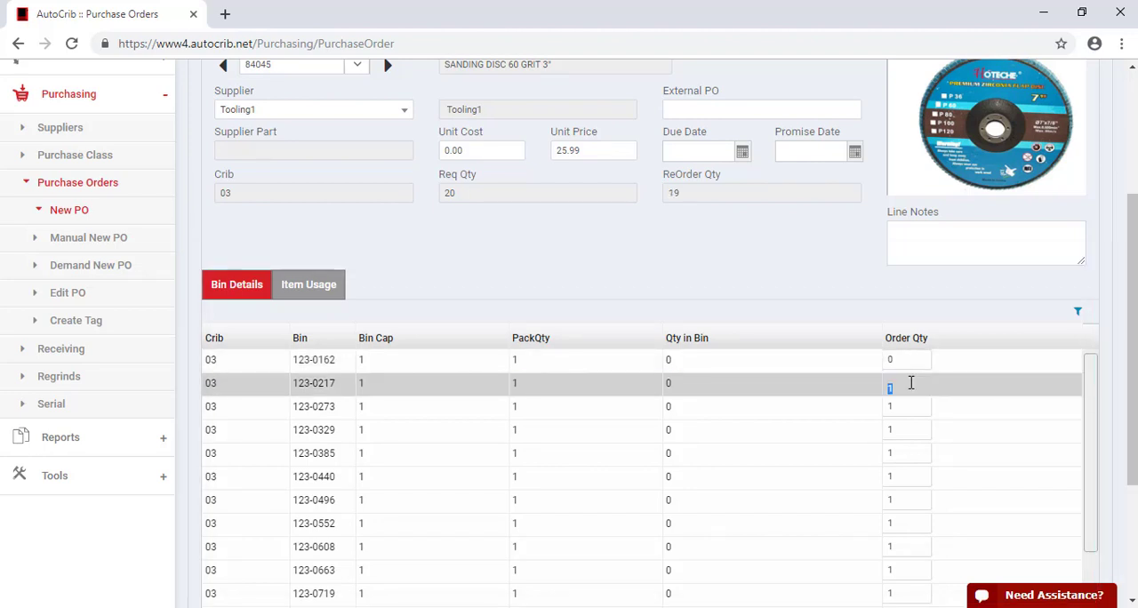
# View the sanding disc line's item usage and browse forward and back through the neighbouring order lines, ending on line 14
pyautogui.click(317, 288)
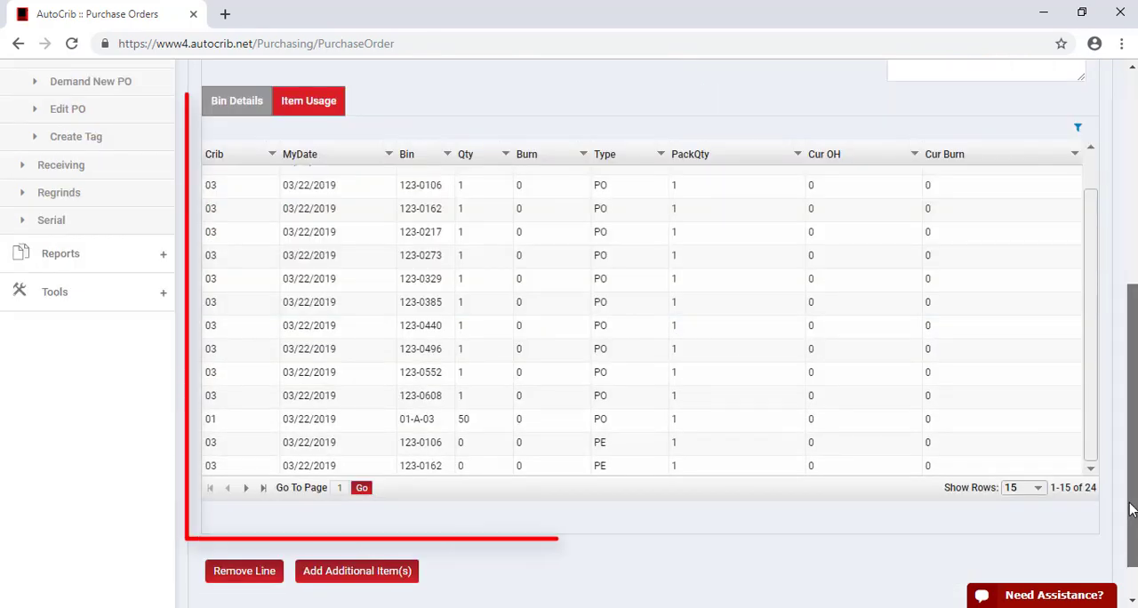
pyautogui.moveTo(1131, 502); pyautogui.dragTo(1131, 286)
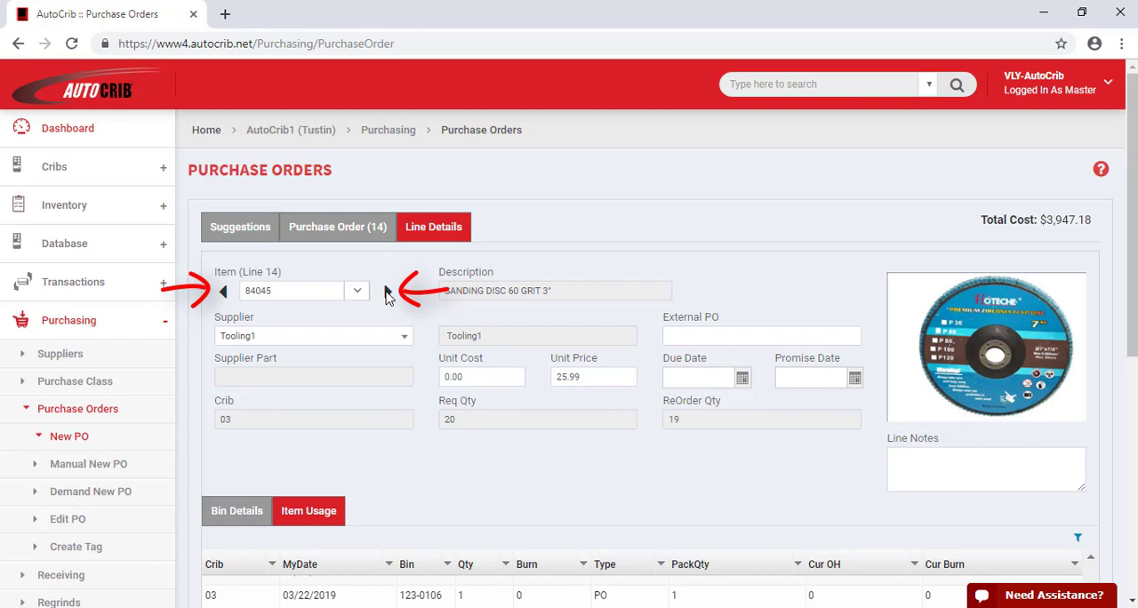
pyautogui.click(387, 293)
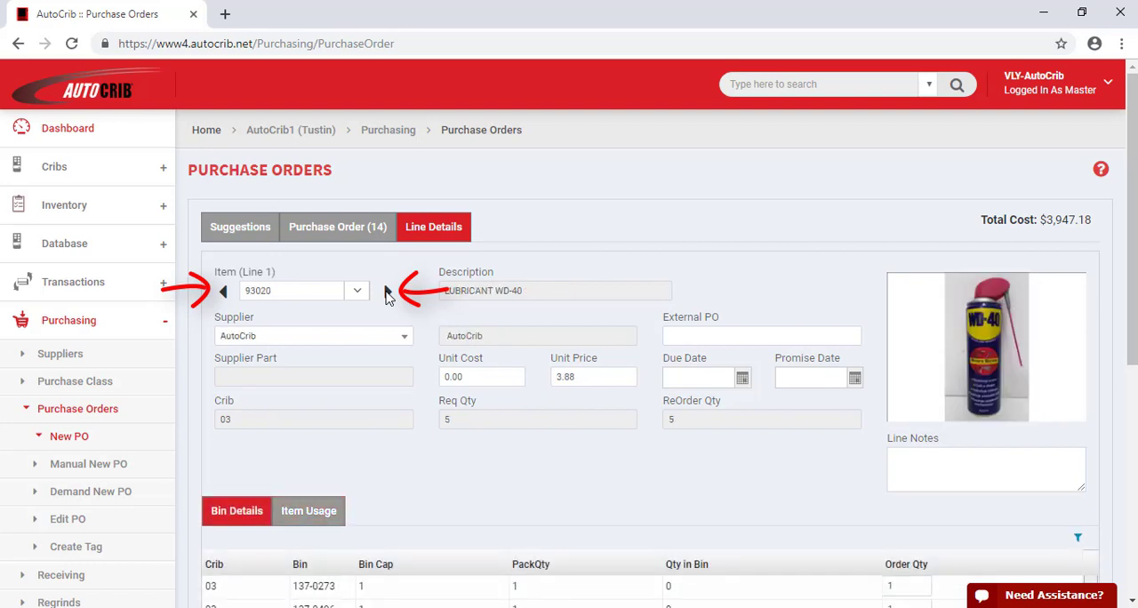
pyautogui.click(387, 293)
pyautogui.click(387, 294)
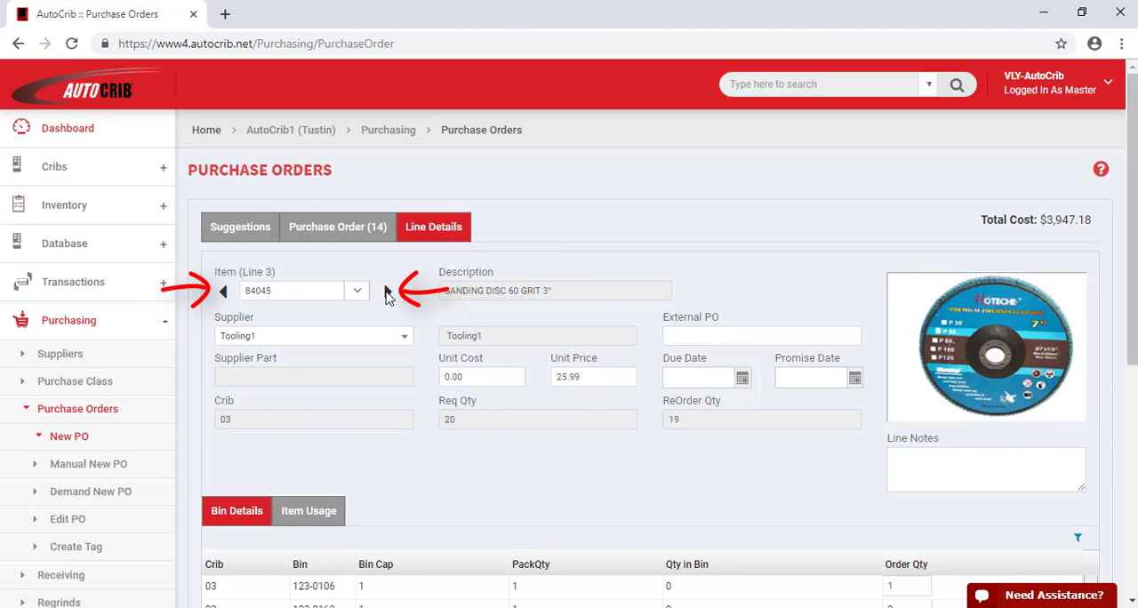
pyautogui.click(225, 293)
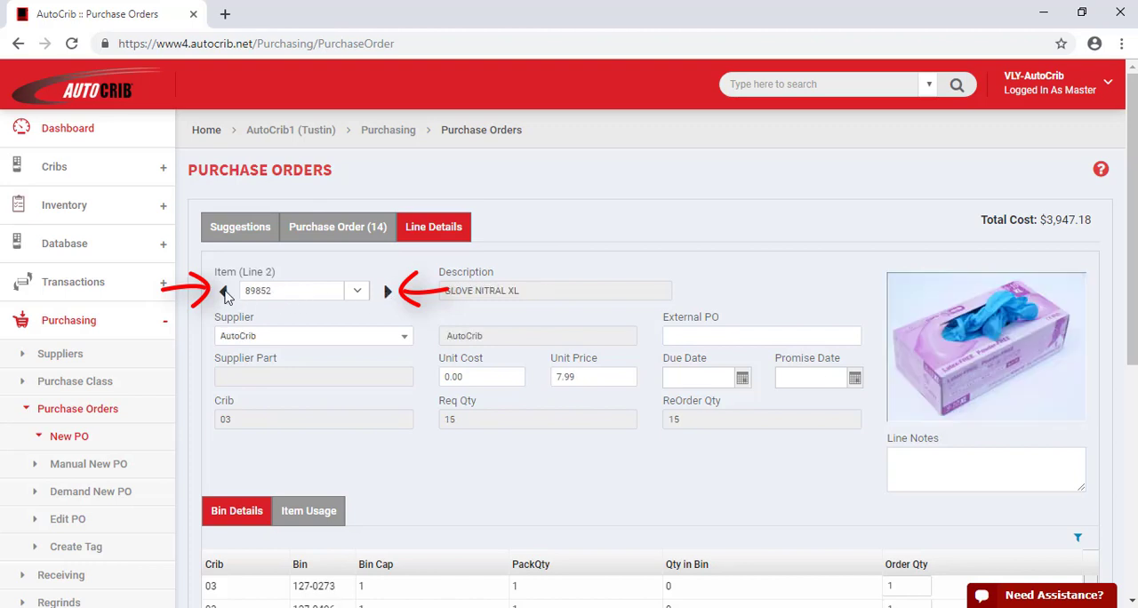
pyautogui.click(225, 293)
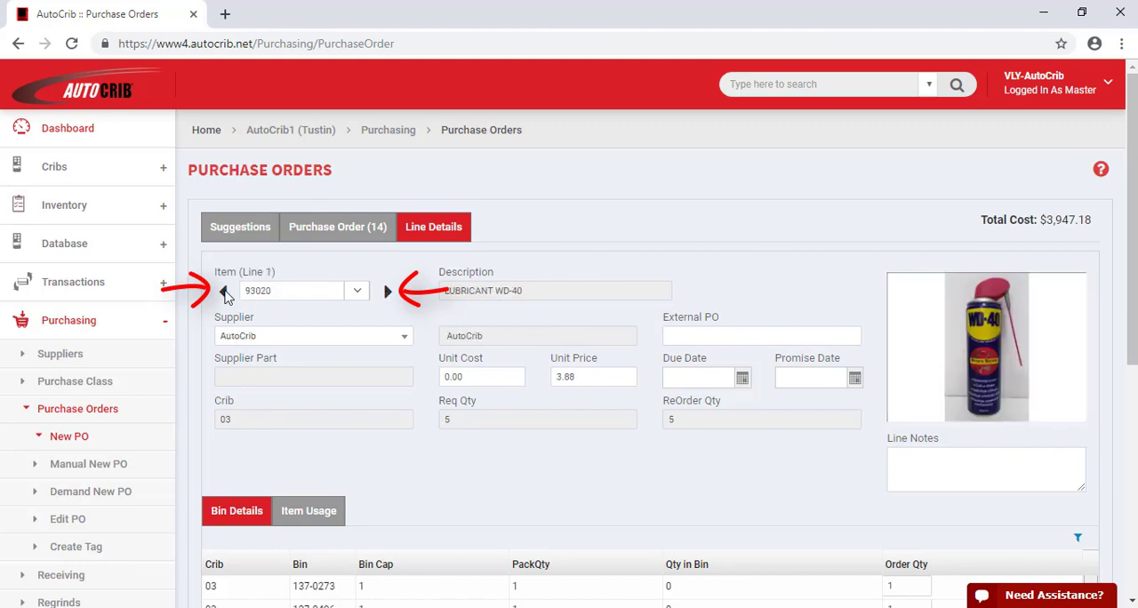
pyautogui.click(225, 294)
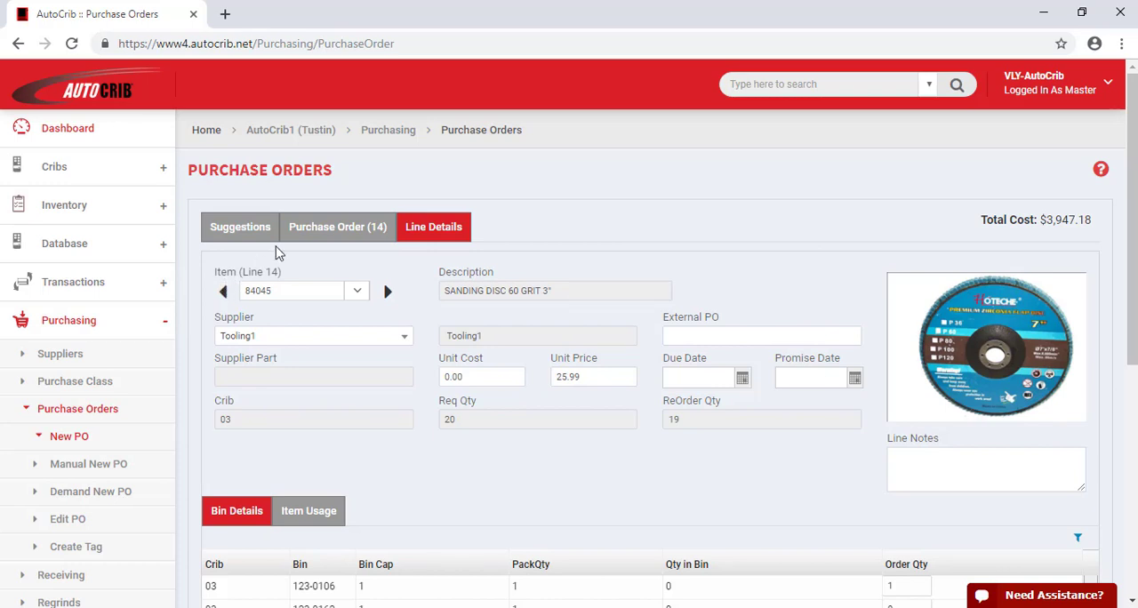
# Return to the full list of order lines, create the purchase order and confirm the purchase
pyautogui.click(333, 228)
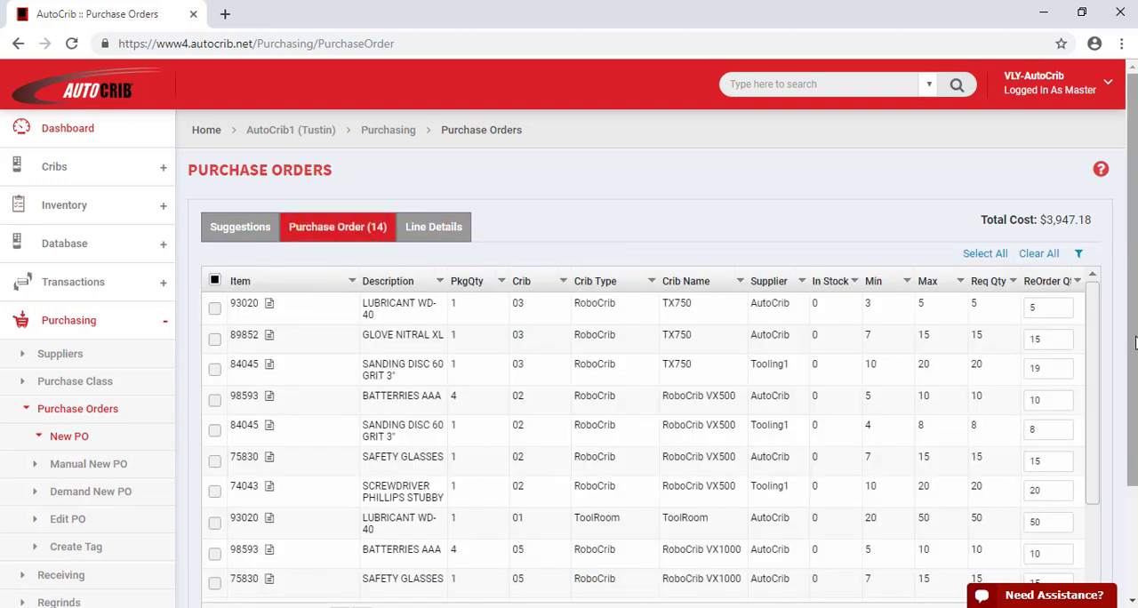
pyautogui.moveTo(1134, 343); pyautogui.dragTo(1134, 462)
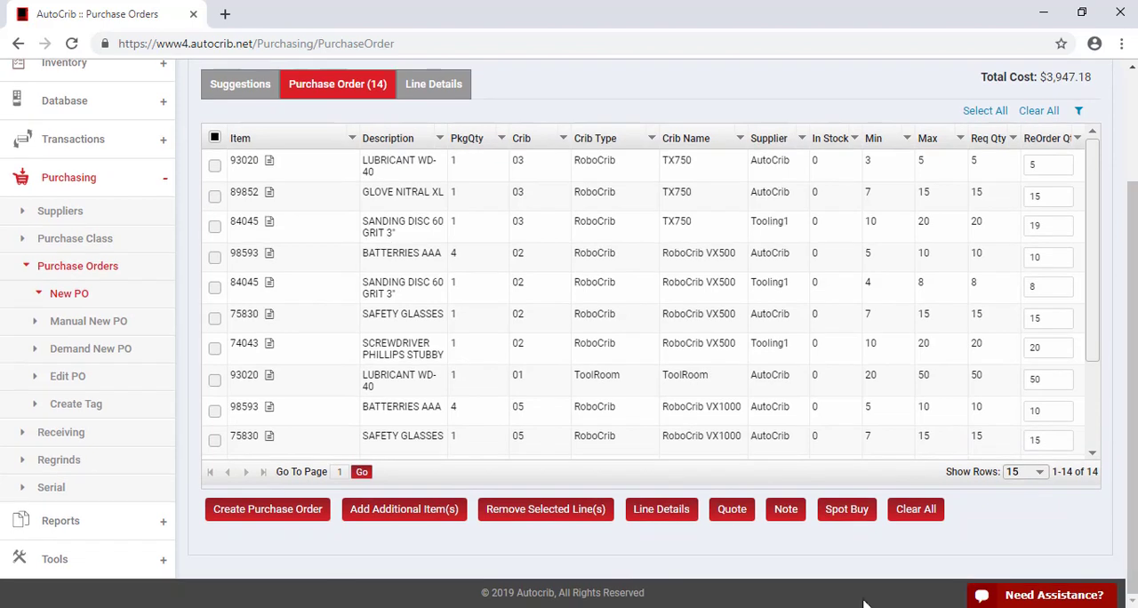
pyautogui.click(280, 524)
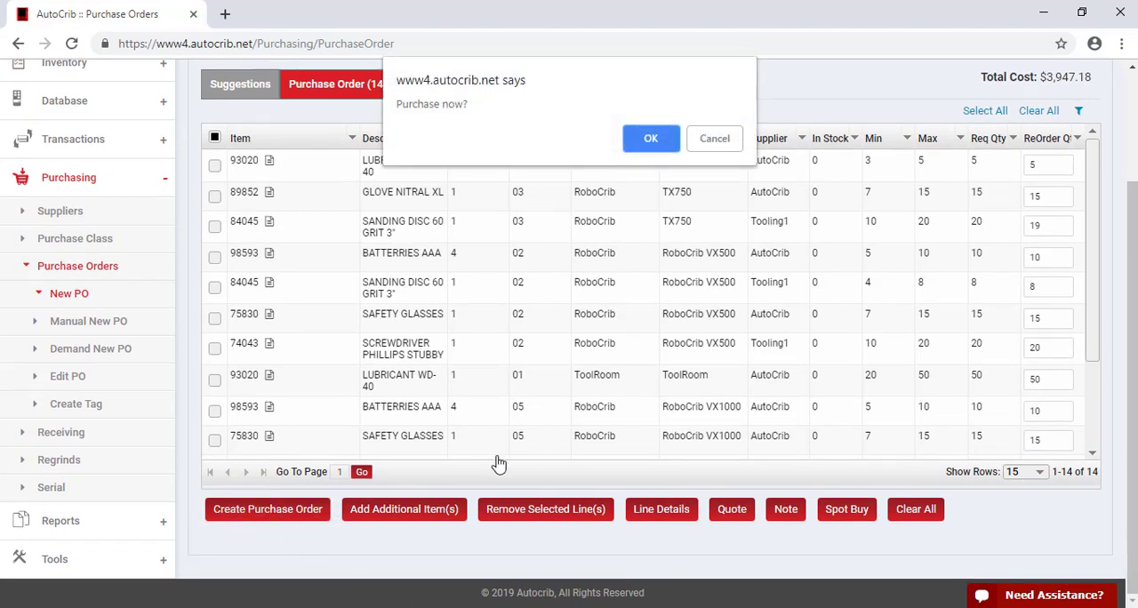
pyautogui.click(647, 142)
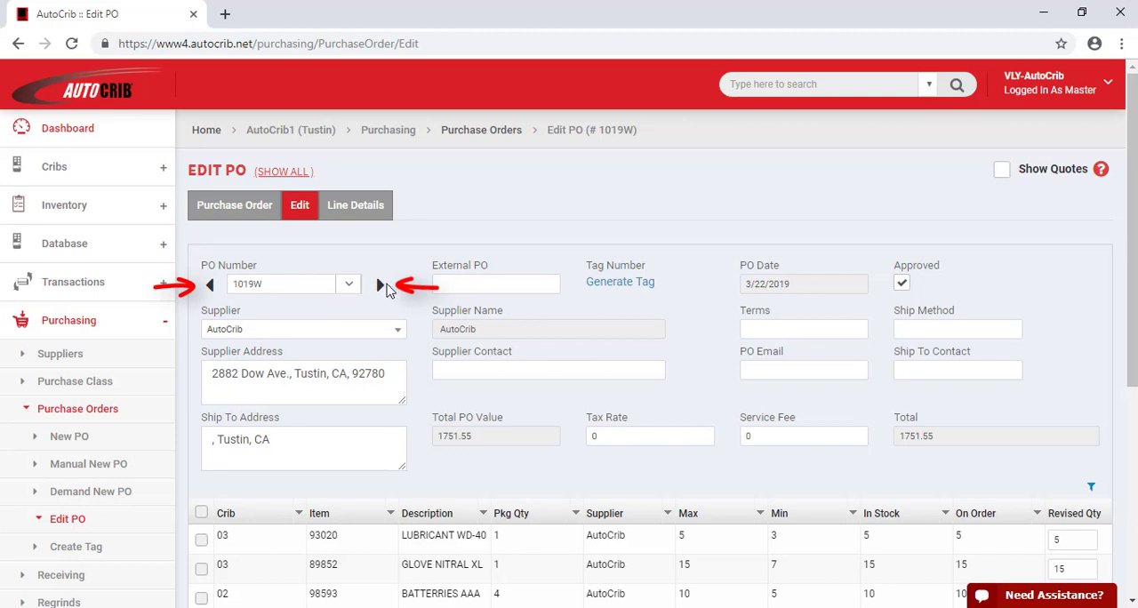
# Look through the new AutoCrib and Tooling1 purchase orders and examine the AutoCrib order's lines and available actions
pyautogui.click(379, 285)
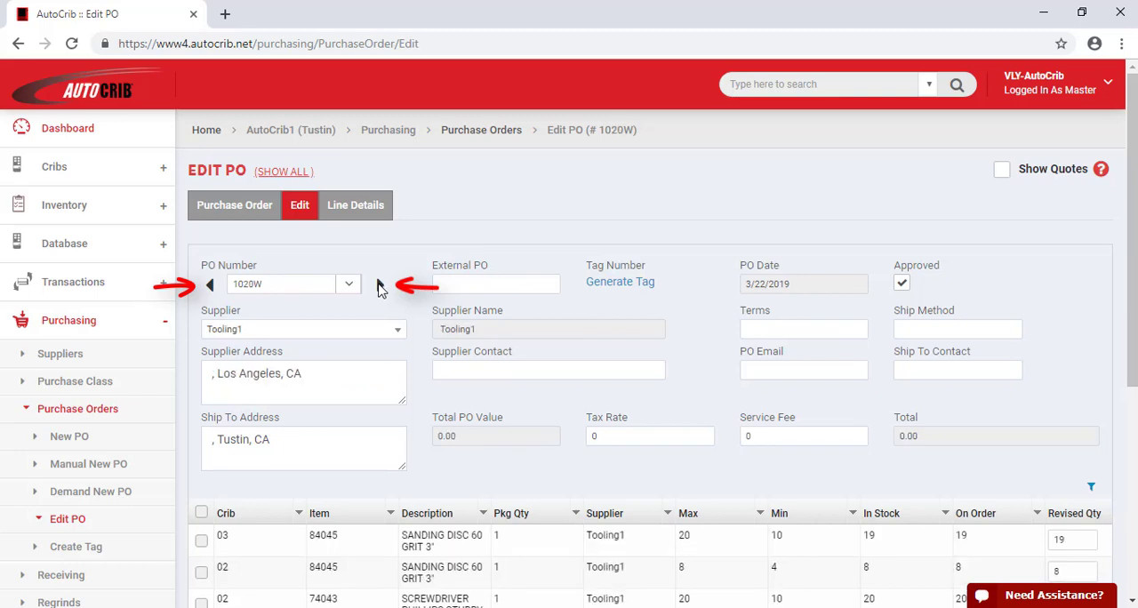
pyautogui.click(349, 287)
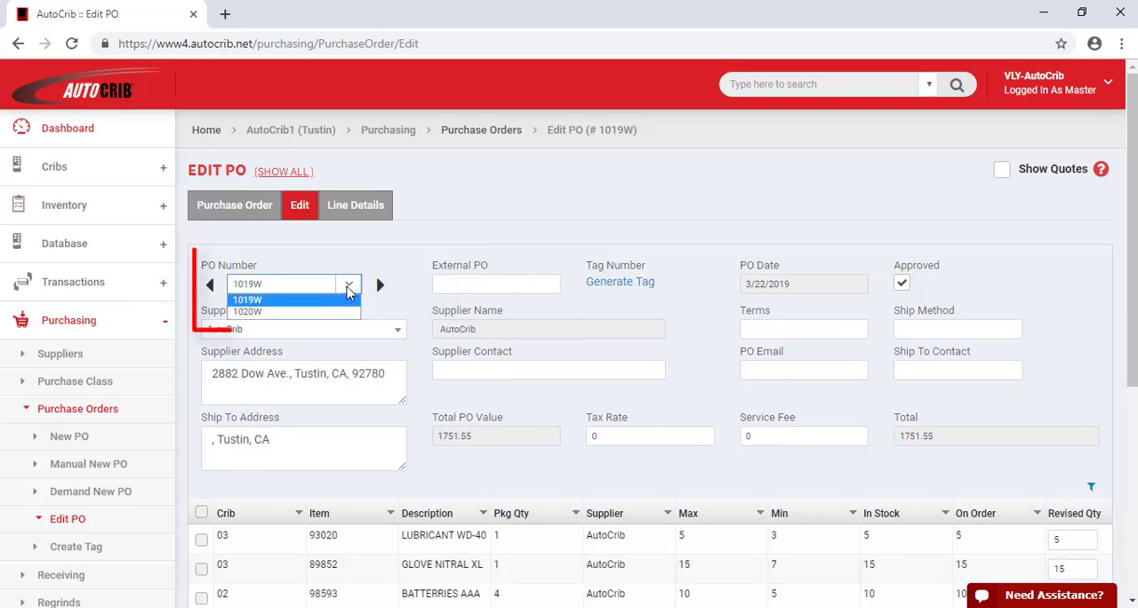
pyautogui.click(348, 286)
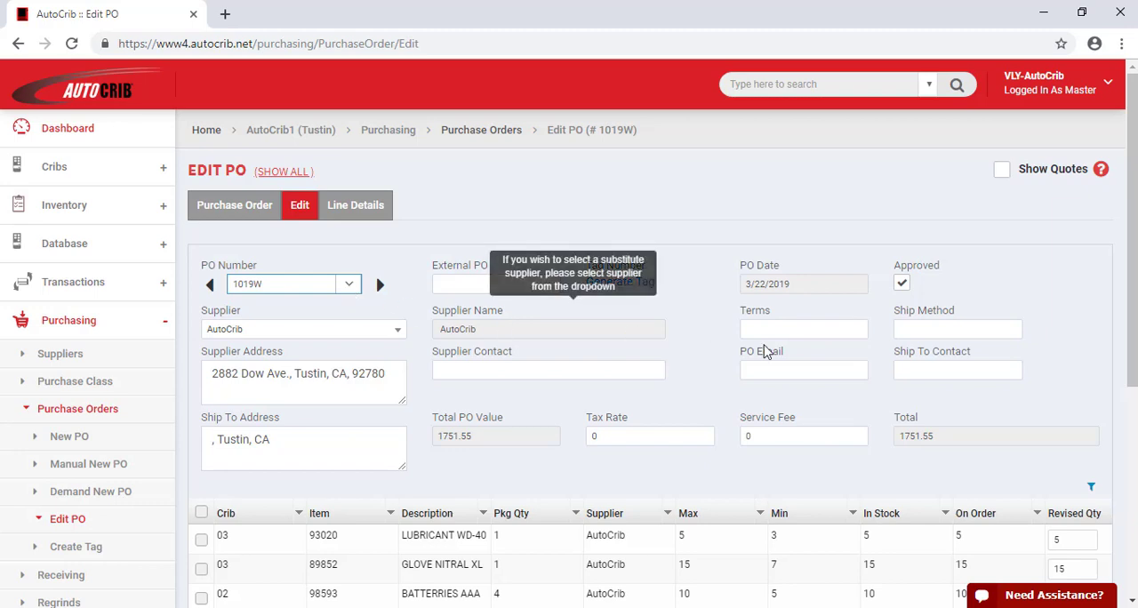
pyautogui.scroll(-3, 1134, 431)
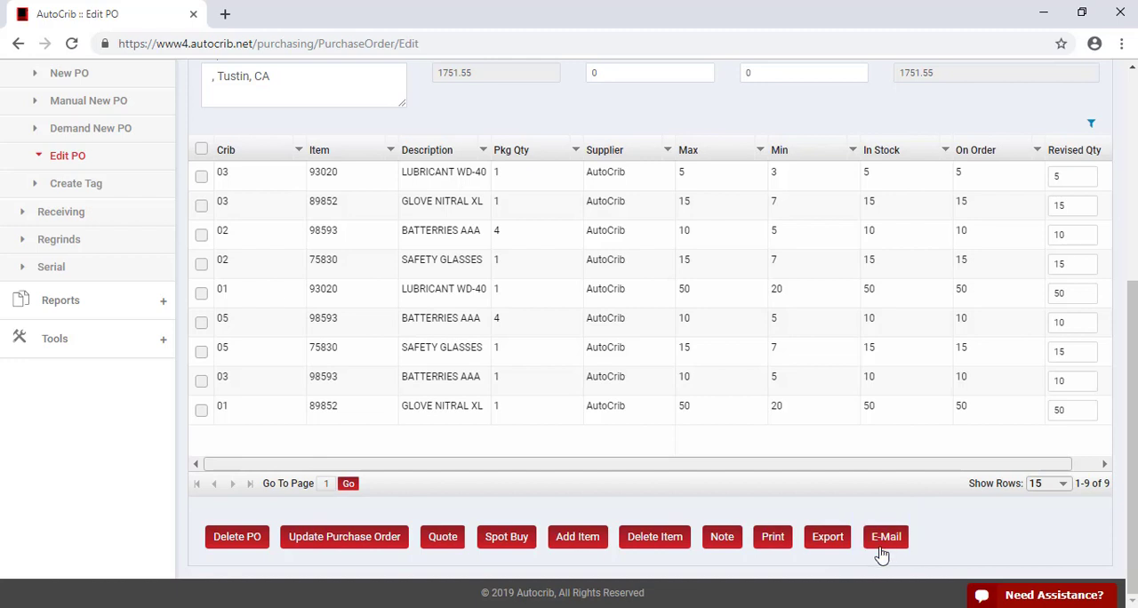
pyautogui.moveTo(1132, 514); pyautogui.dragTo(1132, 303)
# Check the supplier choices without changing AutoCrib, and activate the Supplier Contact and Ship To Address fields
pyautogui.click(397, 331)
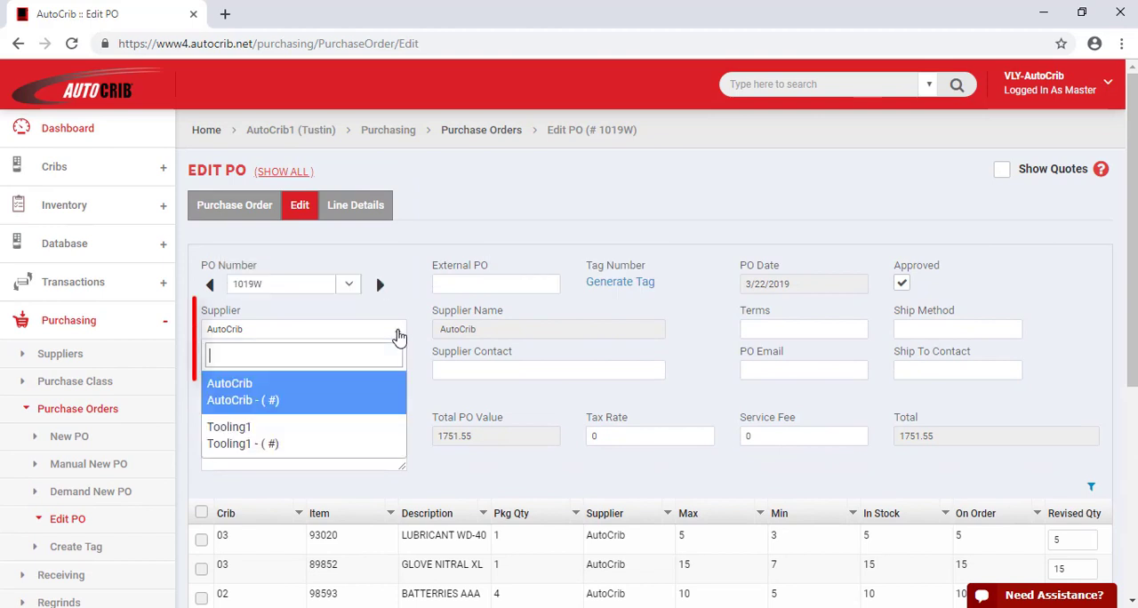
pyautogui.click(397, 335)
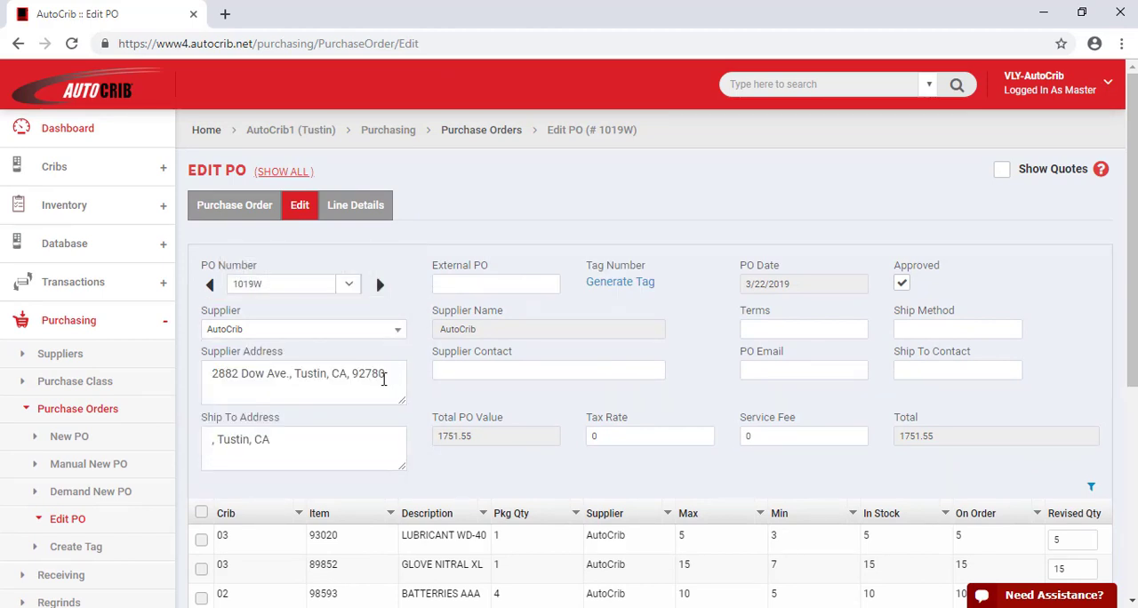
pyautogui.click(469, 371)
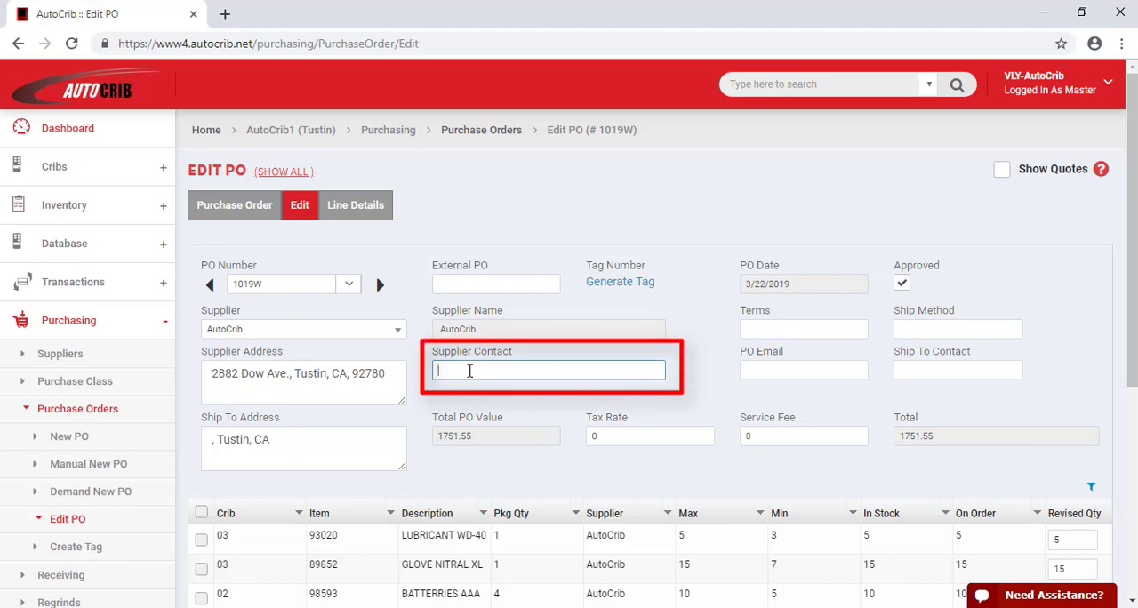
pyautogui.click(340, 436)
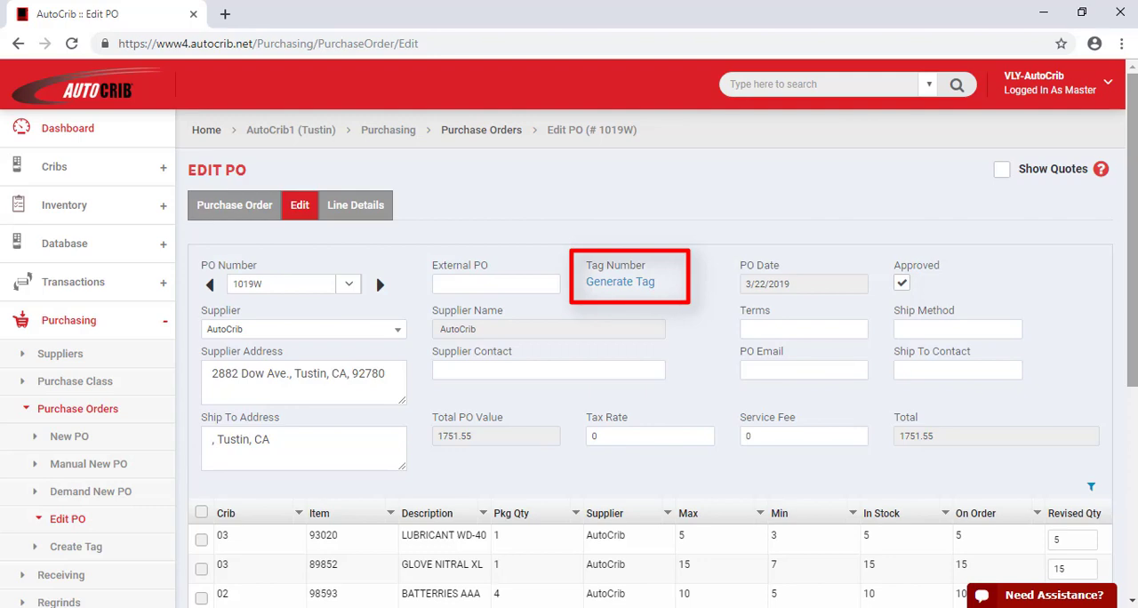
# Open tag generation for the AutoCrib order, list the lines ungrouped by individual bin, and widen the Bin column
pyautogui.click(625, 284)
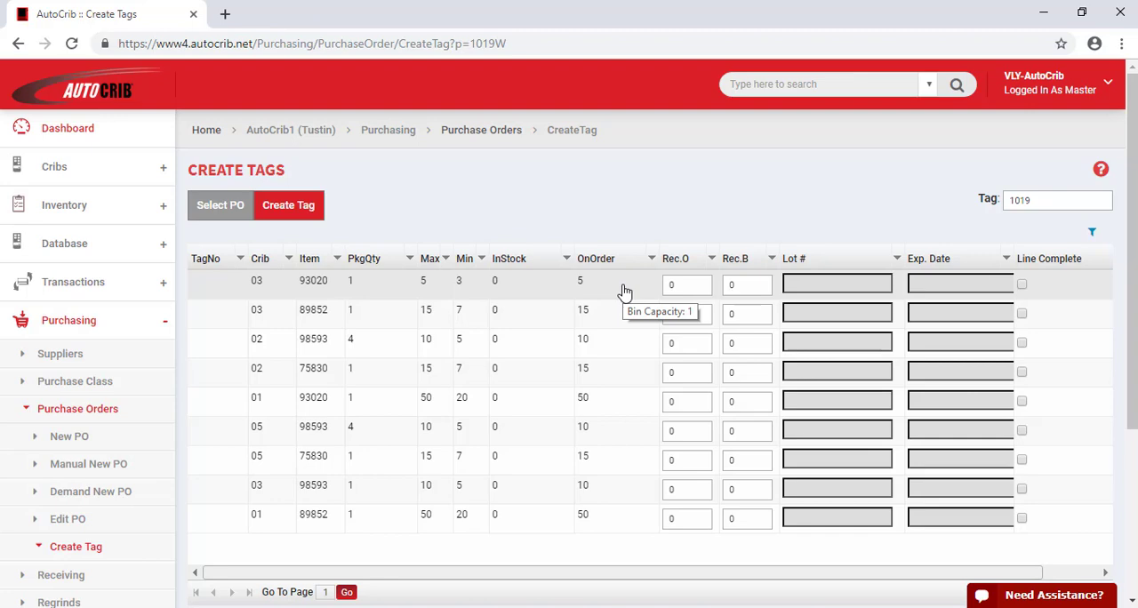
pyautogui.moveTo(1131, 389); pyautogui.dragTo(1131, 558)
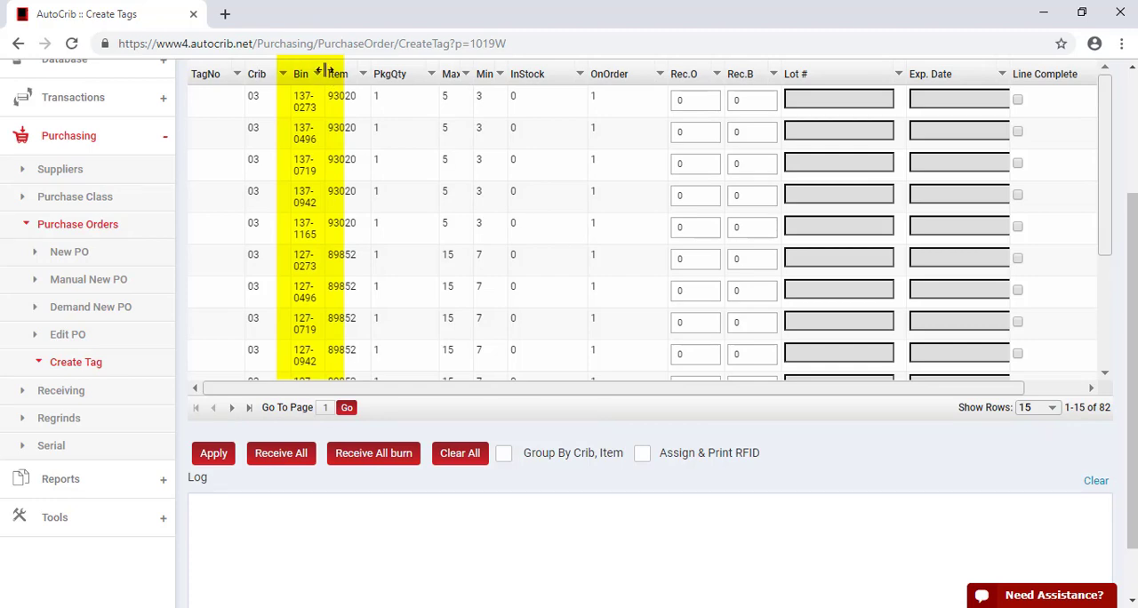
pyautogui.moveTo(325, 71); pyautogui.dragTo(358, 89)
pyautogui.scroll(2, 858, 140)
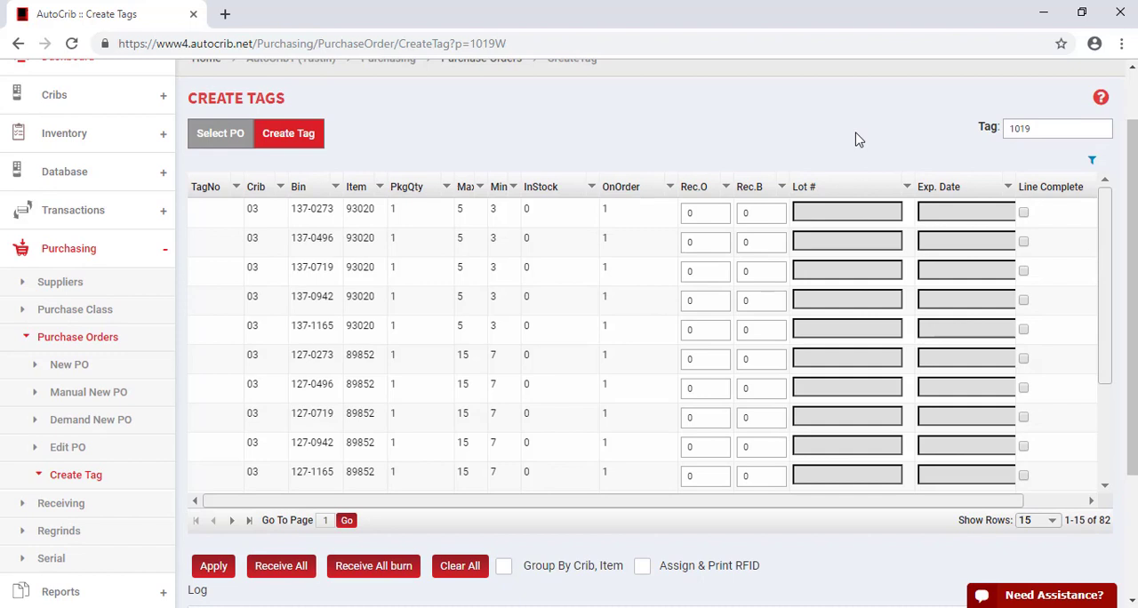
# Receive all lines of the AutoCrib order at their full ordered quantities and create the tag
pyautogui.click(702, 213)
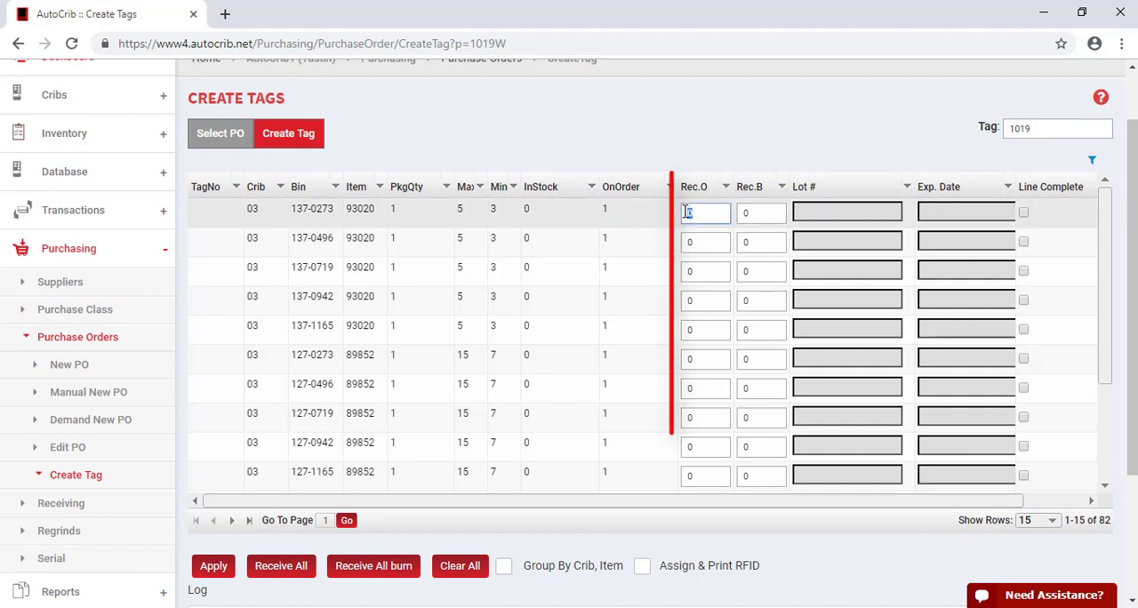
pyautogui.click(755, 214)
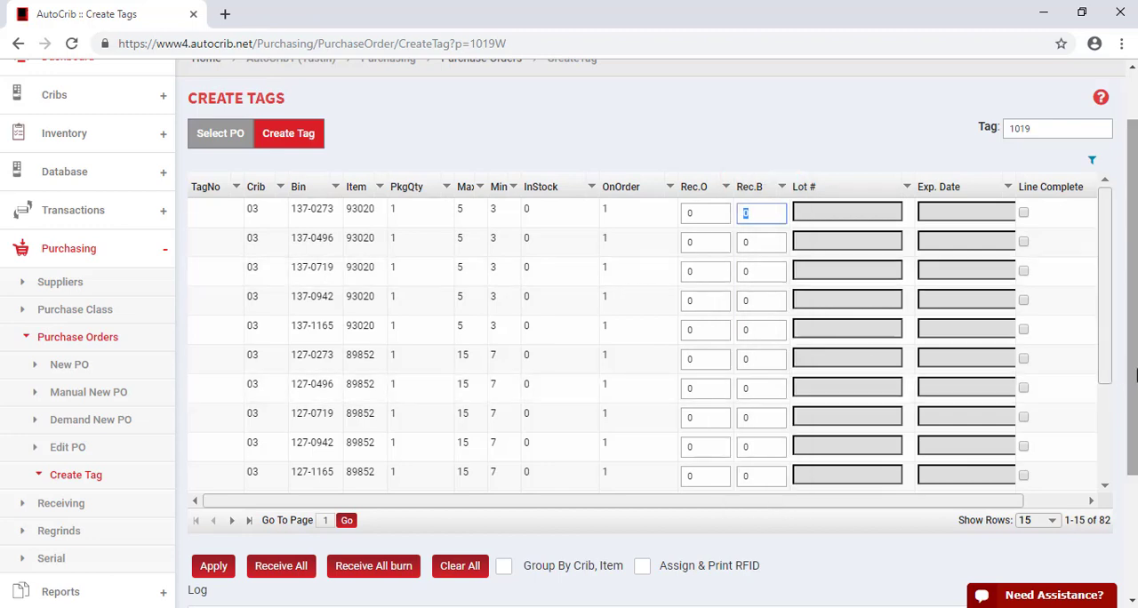
pyautogui.moveTo(1128, 370); pyautogui.dragTo(1136, 407)
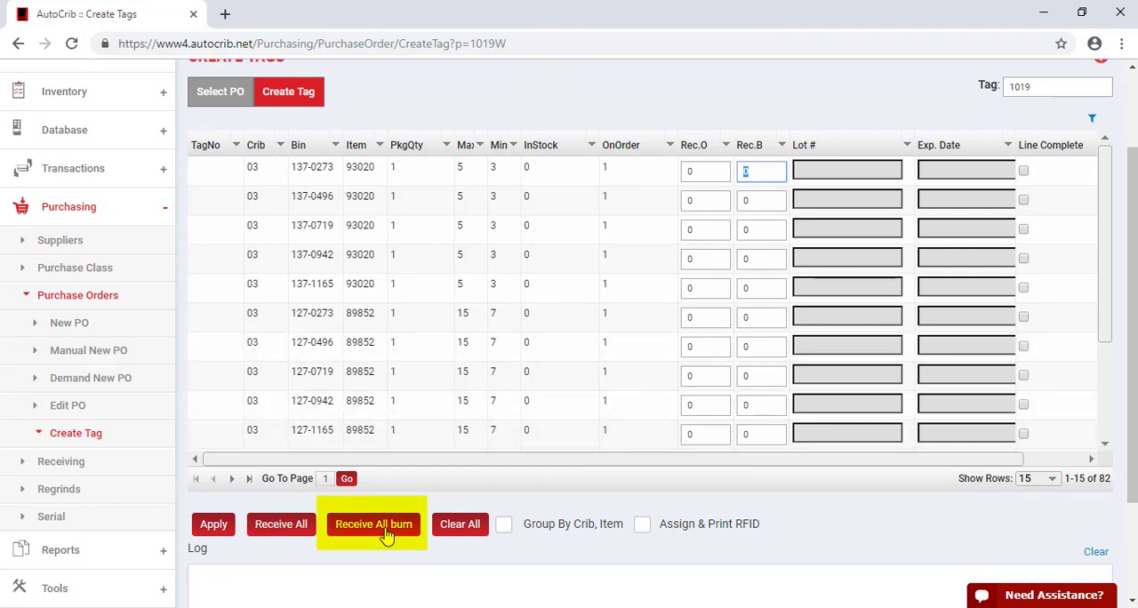
pyautogui.click(280, 527)
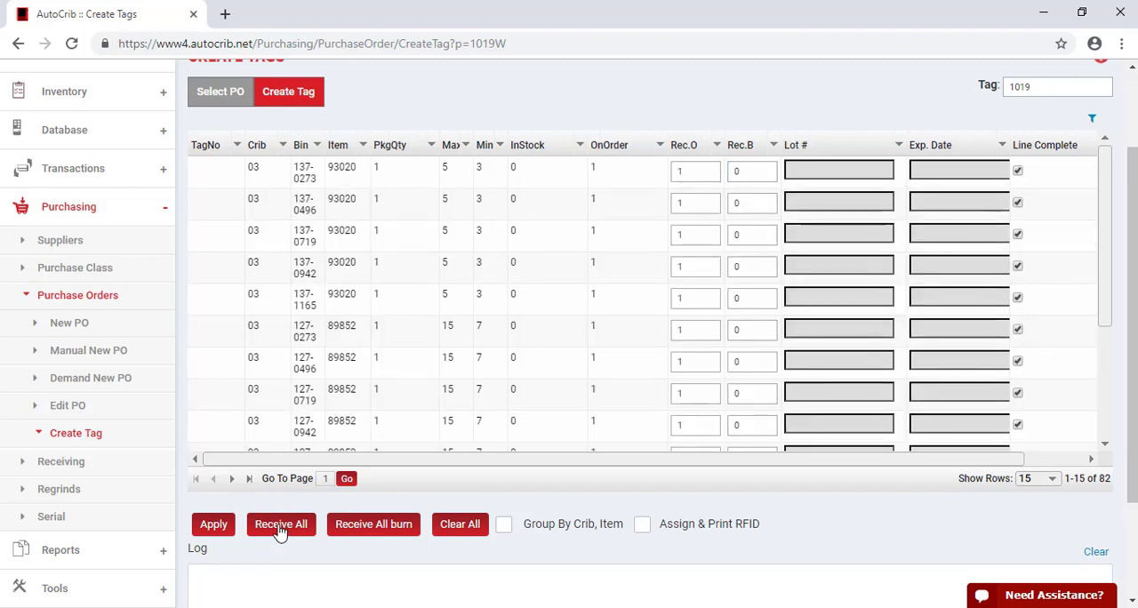
pyautogui.click(220, 536)
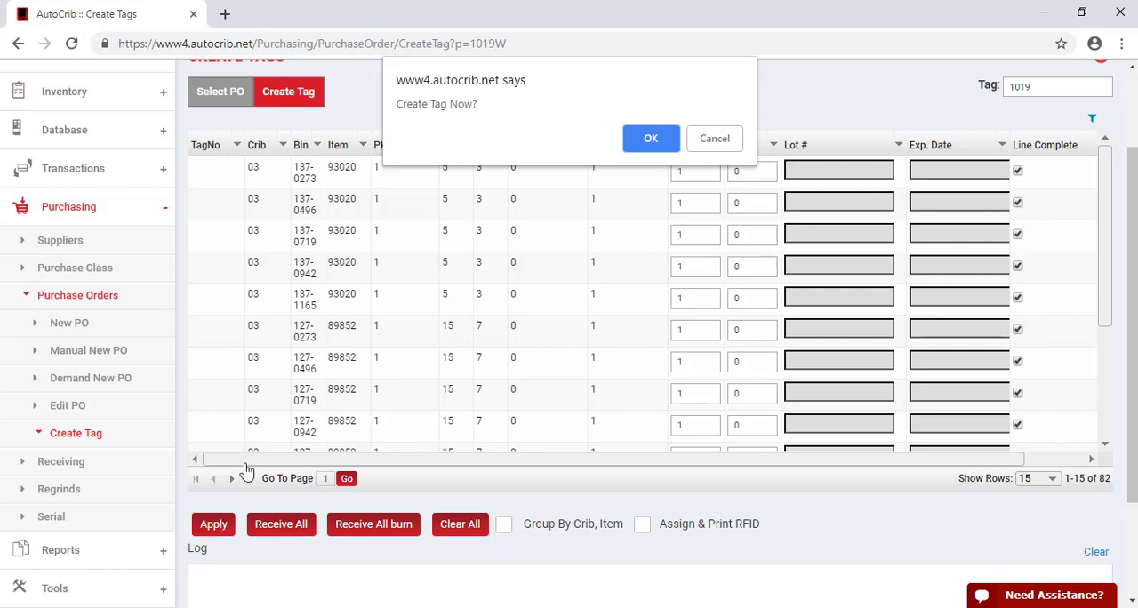
pyautogui.click(654, 151)
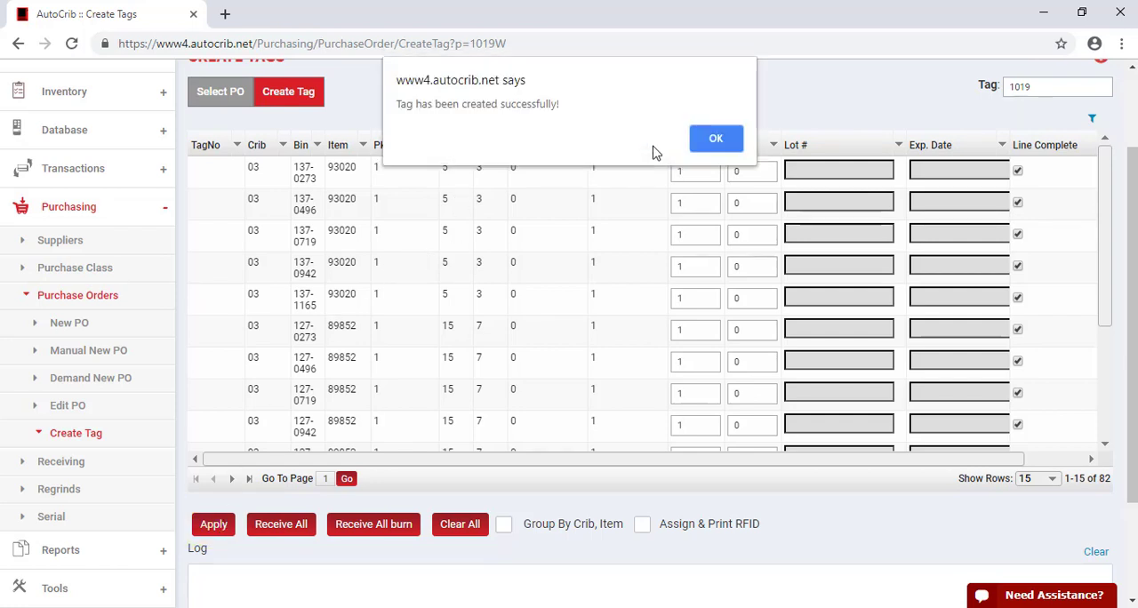
pyautogui.click(716, 143)
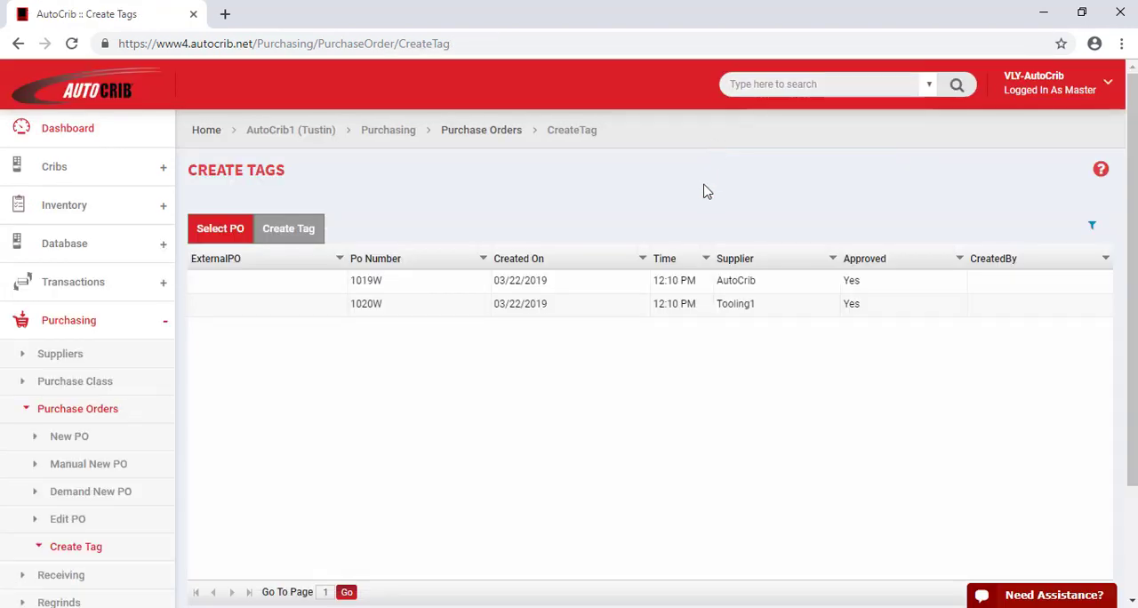
# Open the AutoCrib supplier's purchase order from the list of orders available for tagging
pyautogui.doubleClick(379, 286)
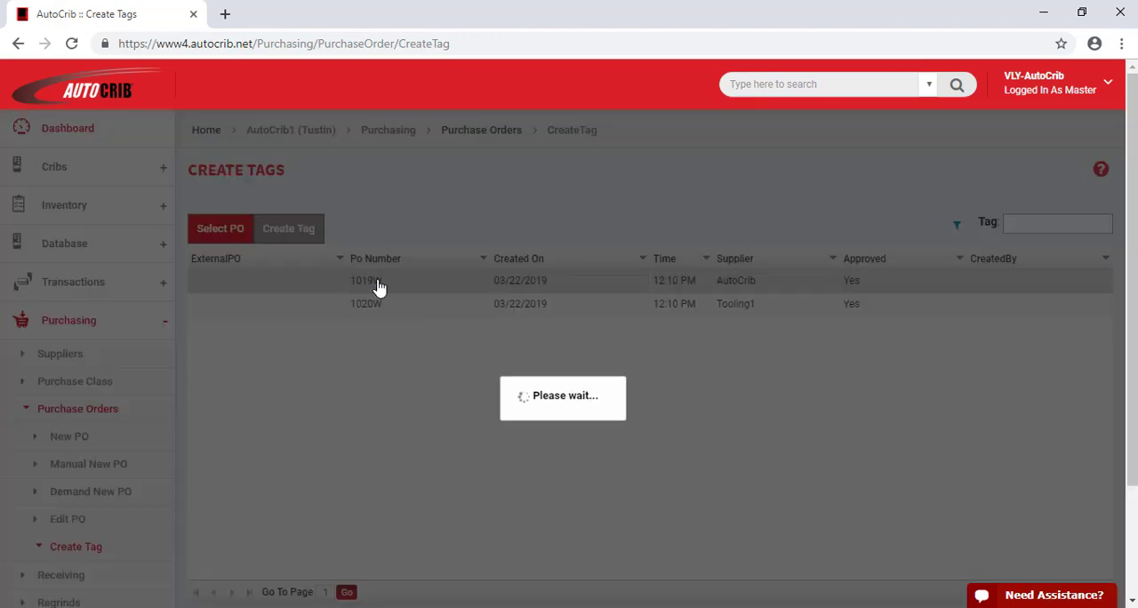